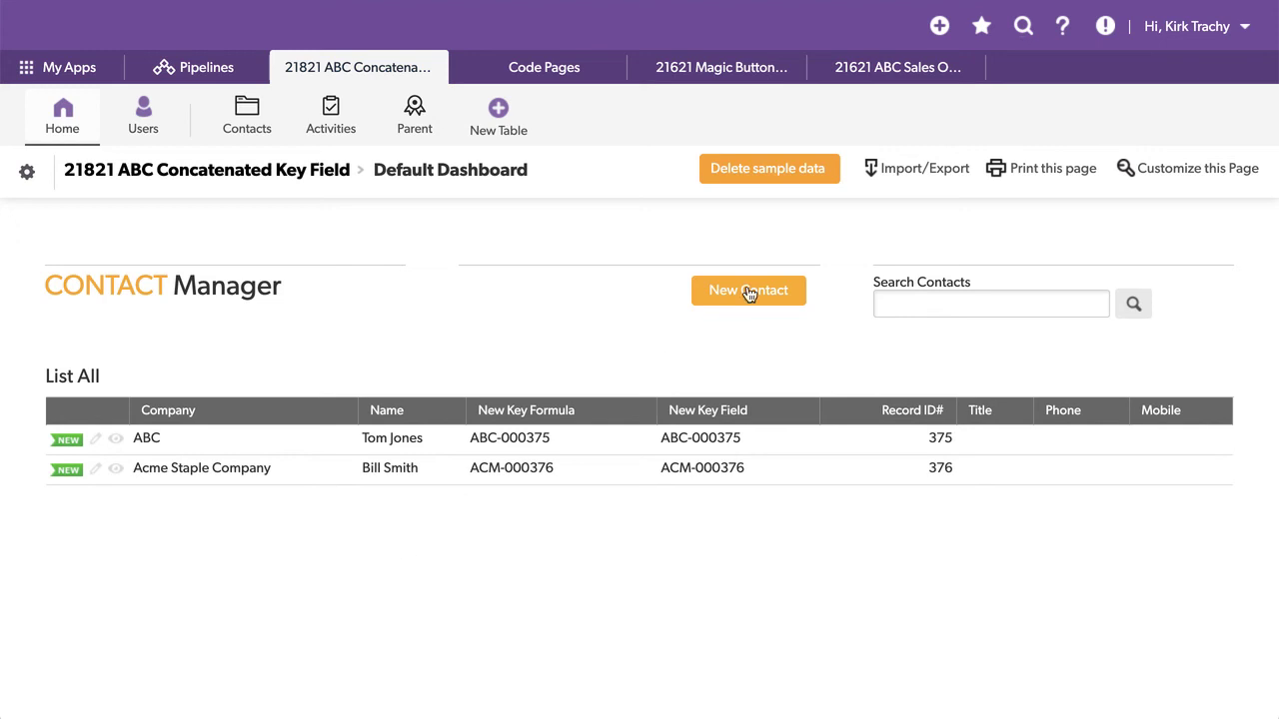
Start a new contact record and set its company to Berrings Music.
{"action": "left_click", "coordinate": [748, 290]}
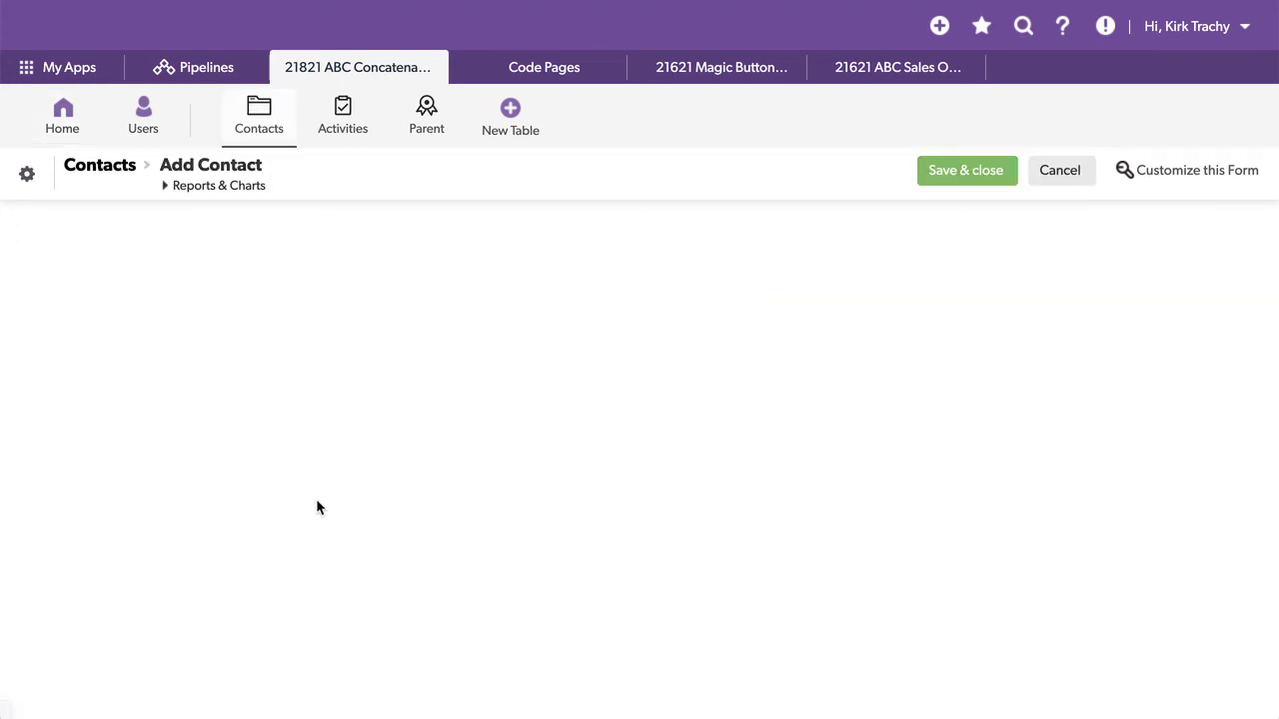
{"action": "left_click", "coordinate": [226, 289]}
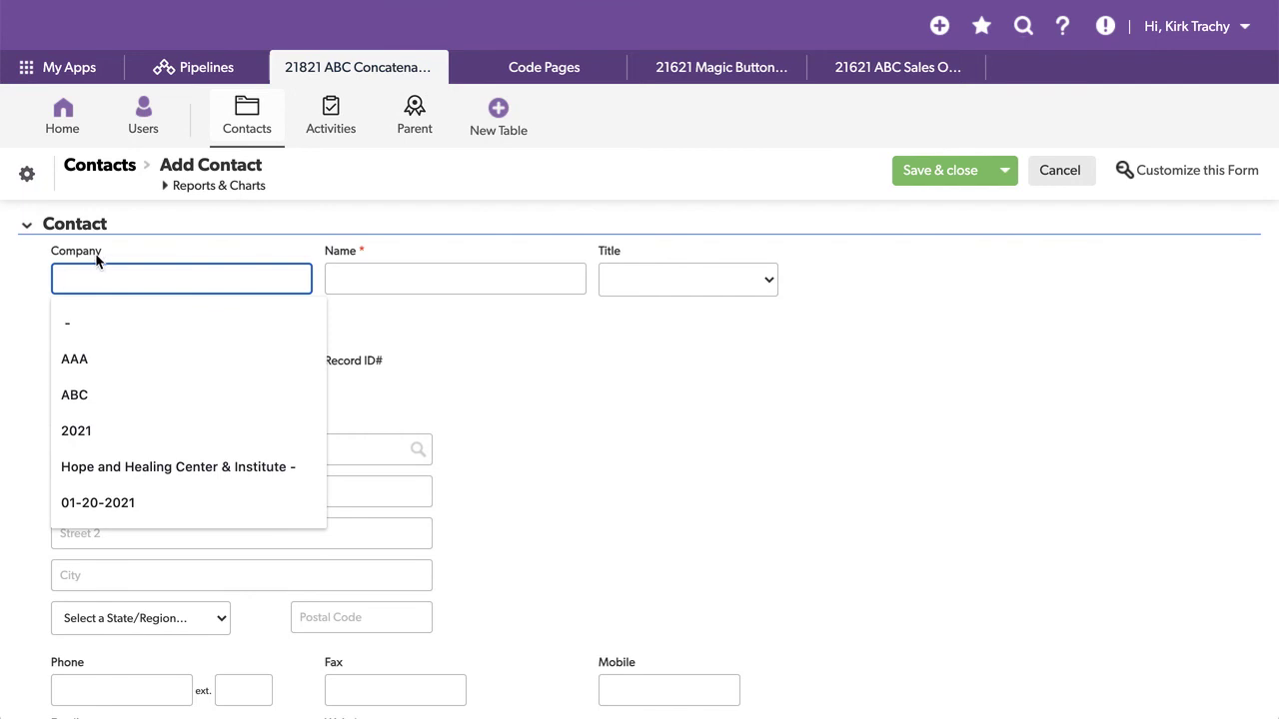
{"action": "left_click", "coordinate": [416, 407]}
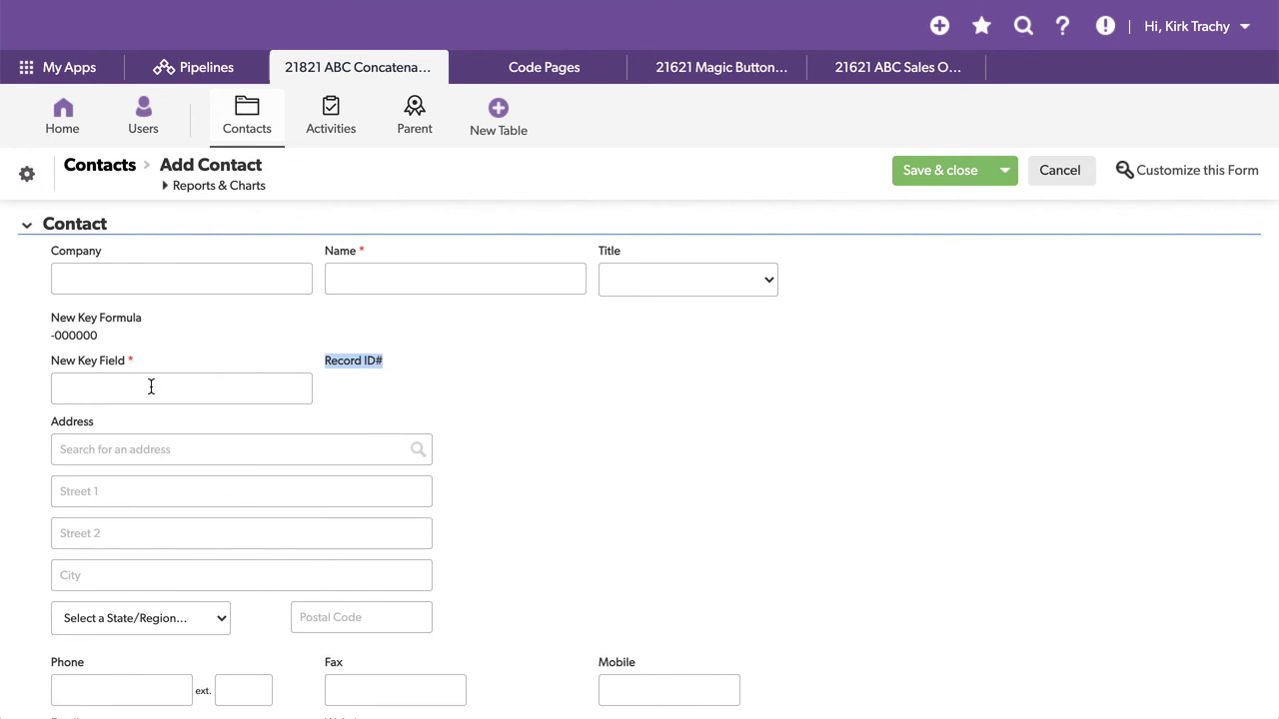
{"action": "left_click", "coordinate": [56, 279]}
{"action": "type", "text": "Berr"}
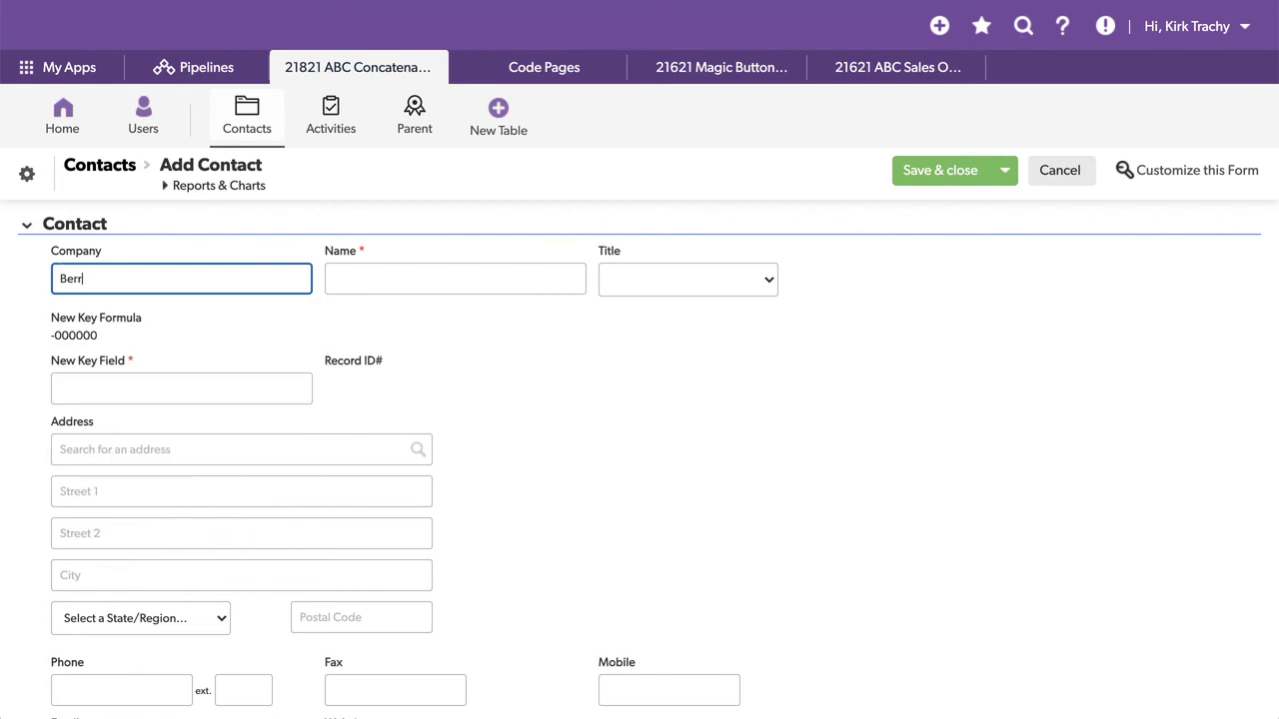
{"action": "type", "text": "ings Music"}
Enter the contact's full name, leave the New Key Field empty, and save the record.
{"action": "left_click", "coordinate": [455, 279]}
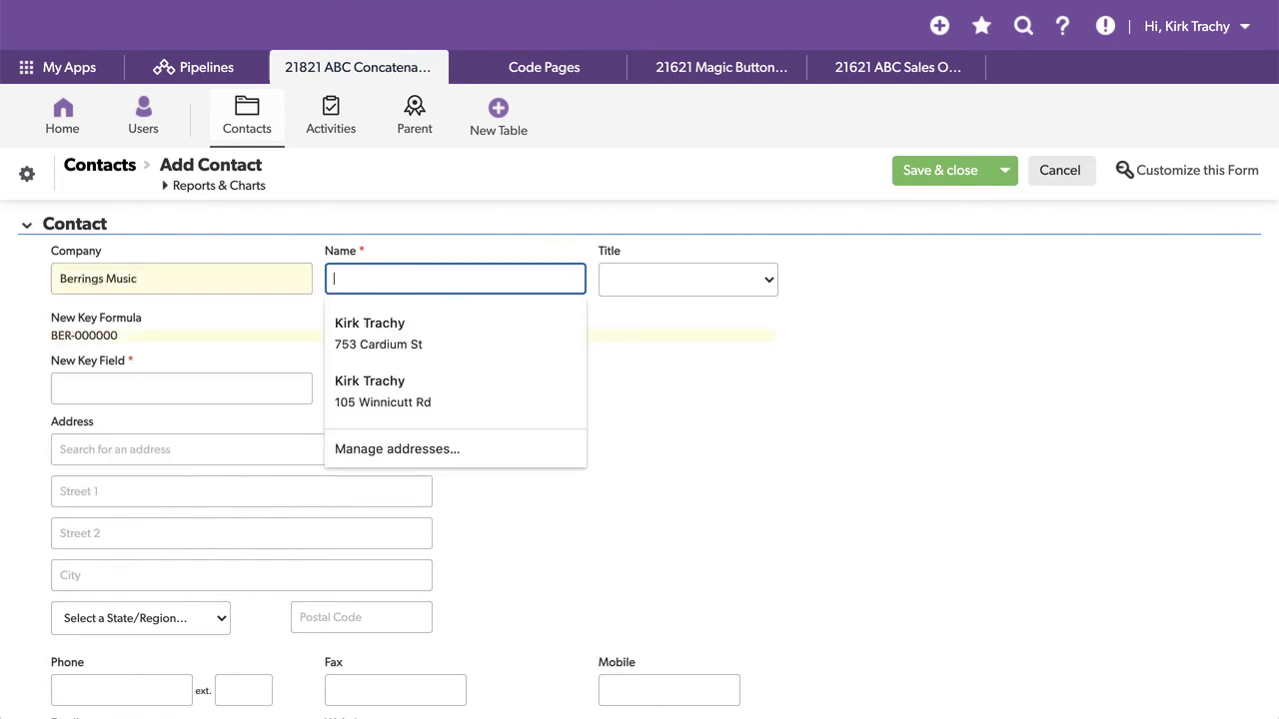
{"action": "type", "text": "Tomm"}
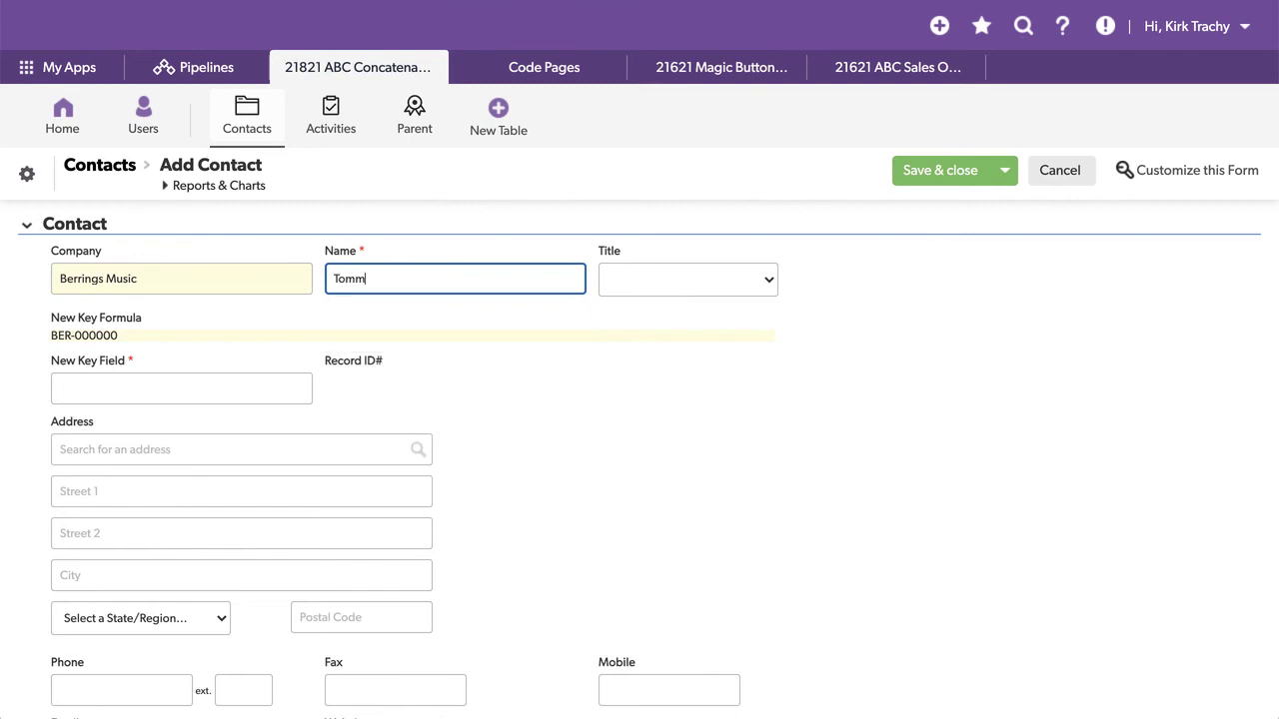
{"action": "type", "text": "y Tunes"}
{"action": "left_click", "coordinate": [580, 421]}
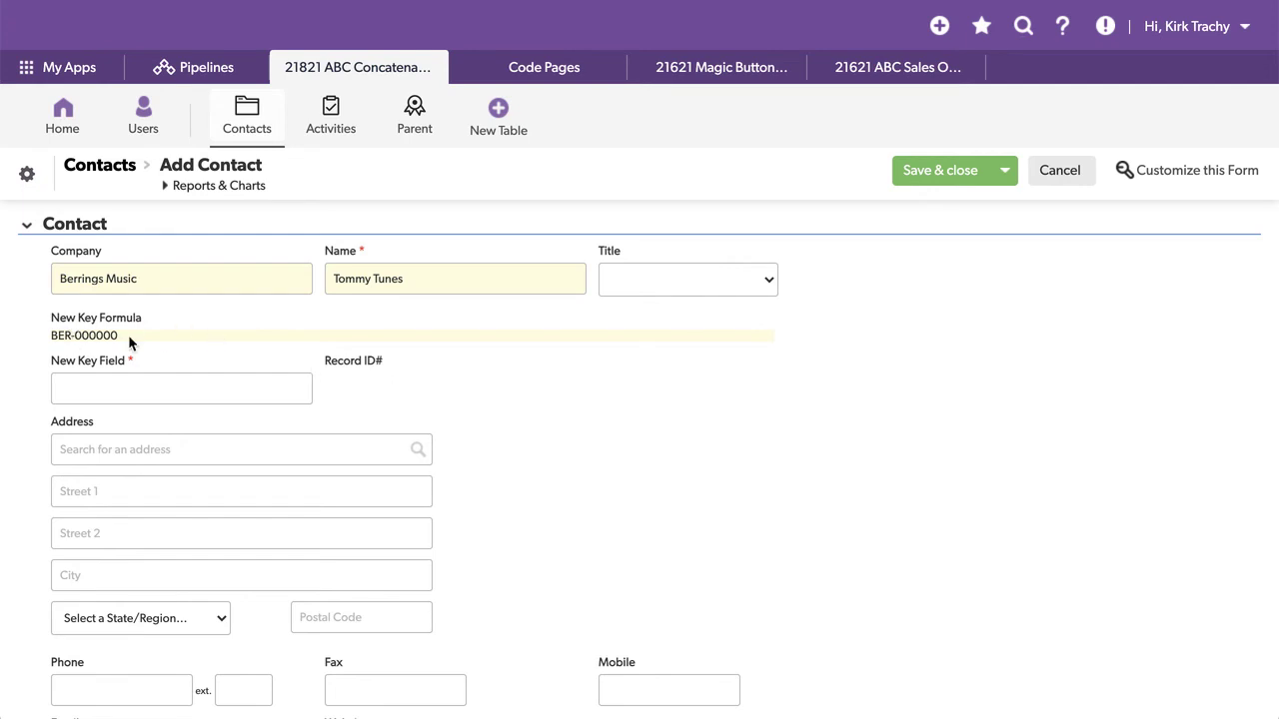
{"action": "left_click", "coordinate": [926, 172]}
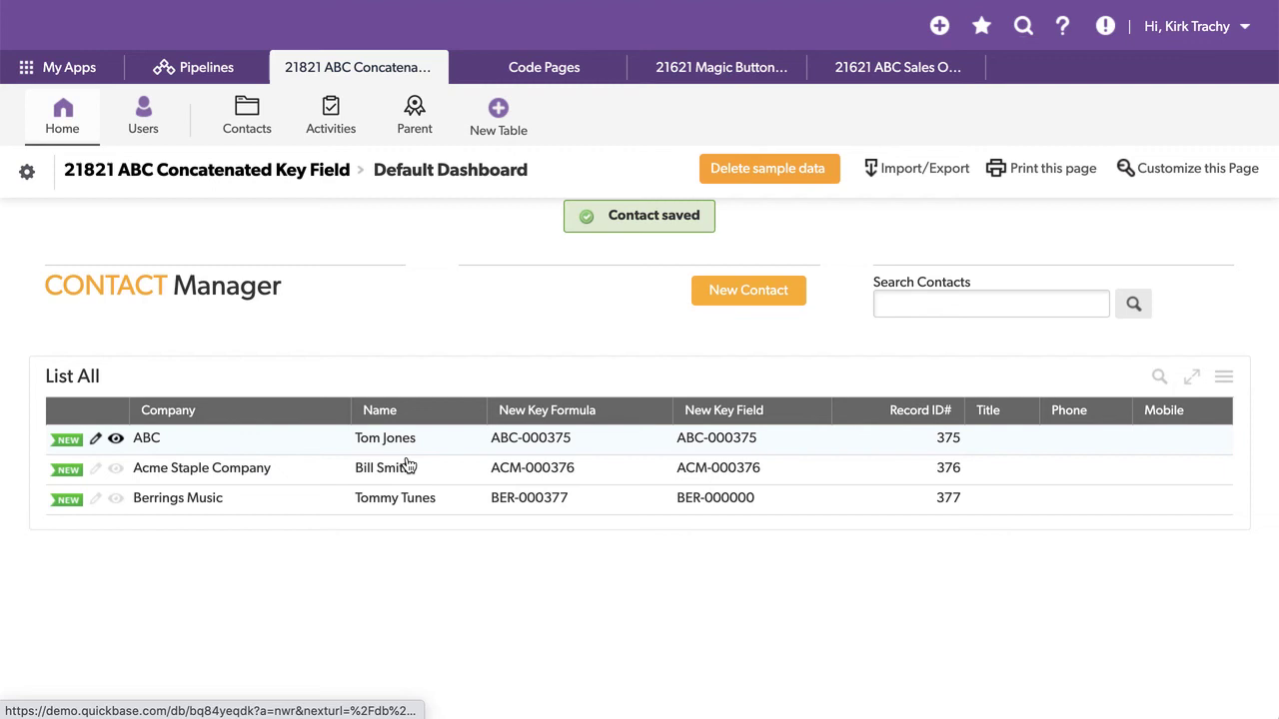
View the saved Berrings Music contact and compare its New Key Formula value with its New Key Field value.
{"action": "left_click", "coordinate": [115, 501]}
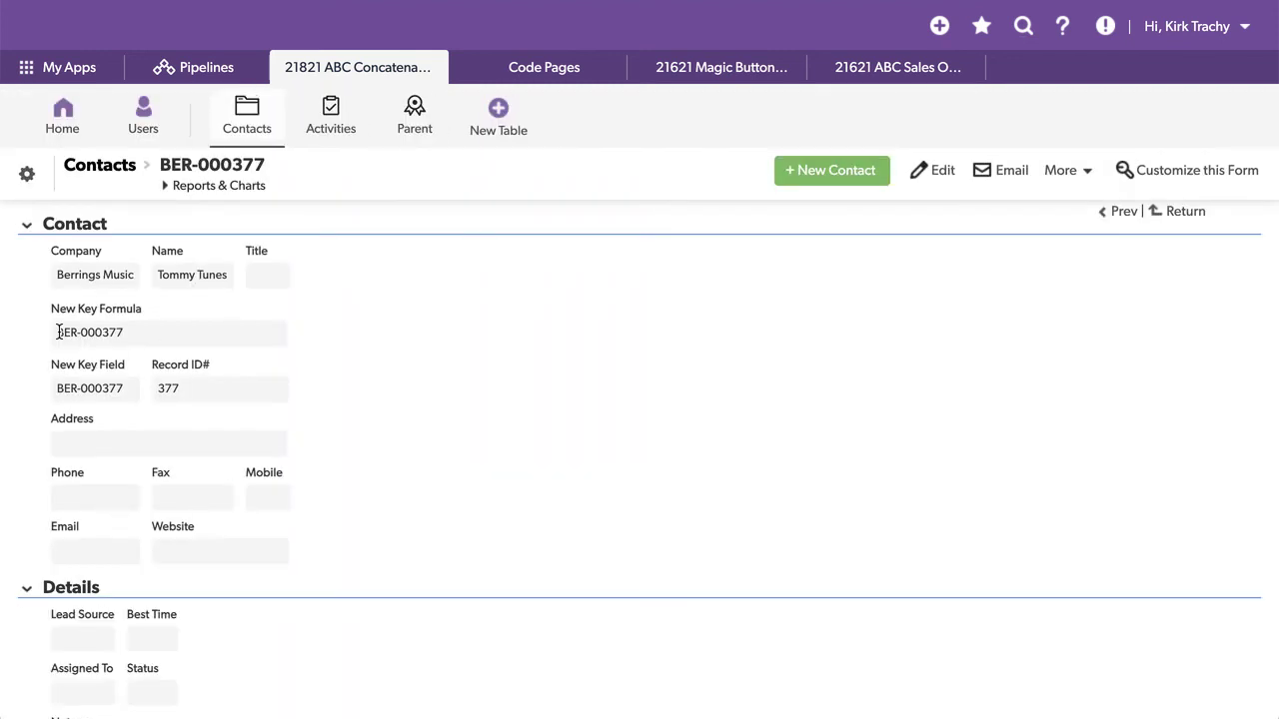
{"action": "left_click_drag", "start_coordinate": [57, 332], "coordinate": [150, 340]}
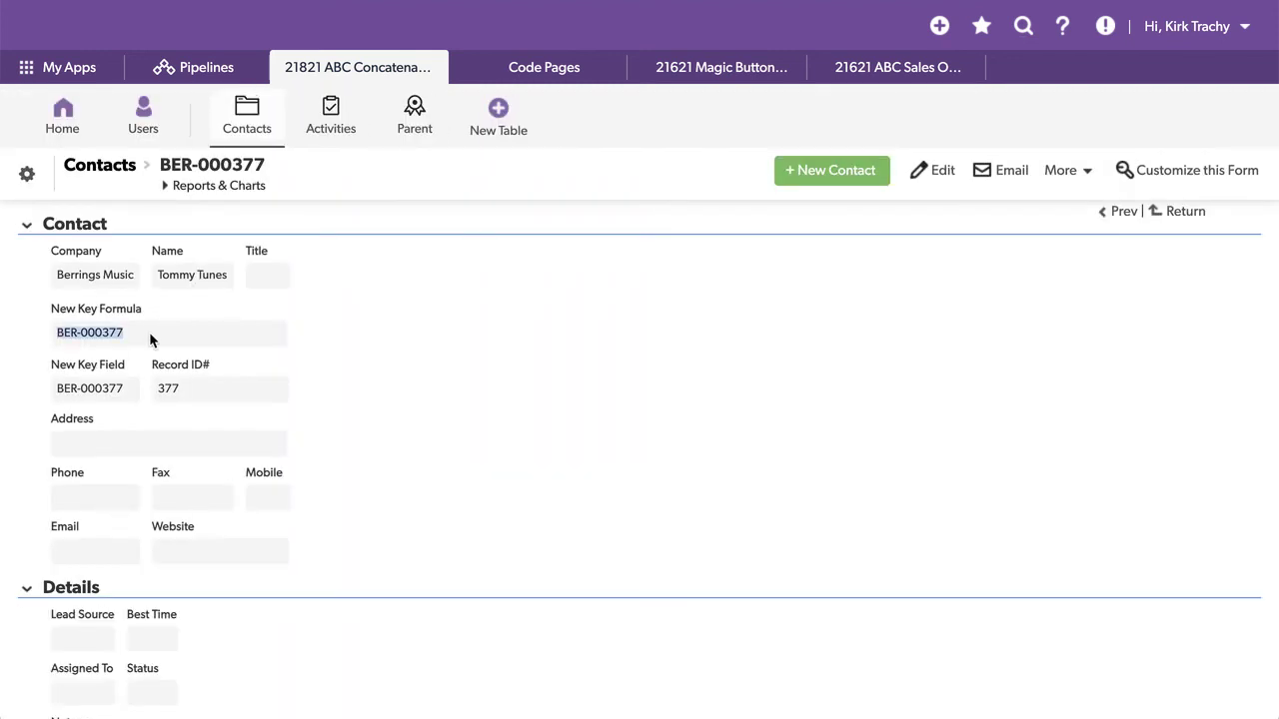
{"action": "left_click", "coordinate": [57, 387]}
{"action": "left_click_drag", "start_coordinate": [57, 388], "coordinate": [123, 391]}
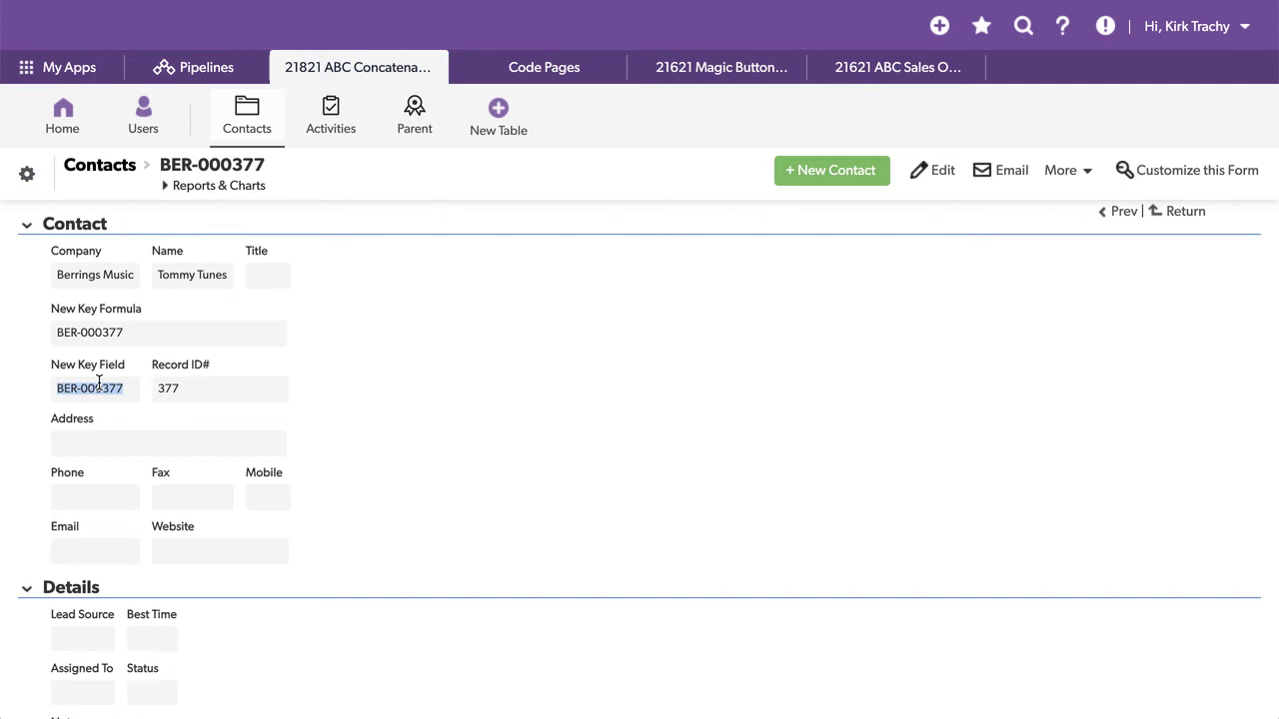
{"action": "left_click", "coordinate": [407, 346]}
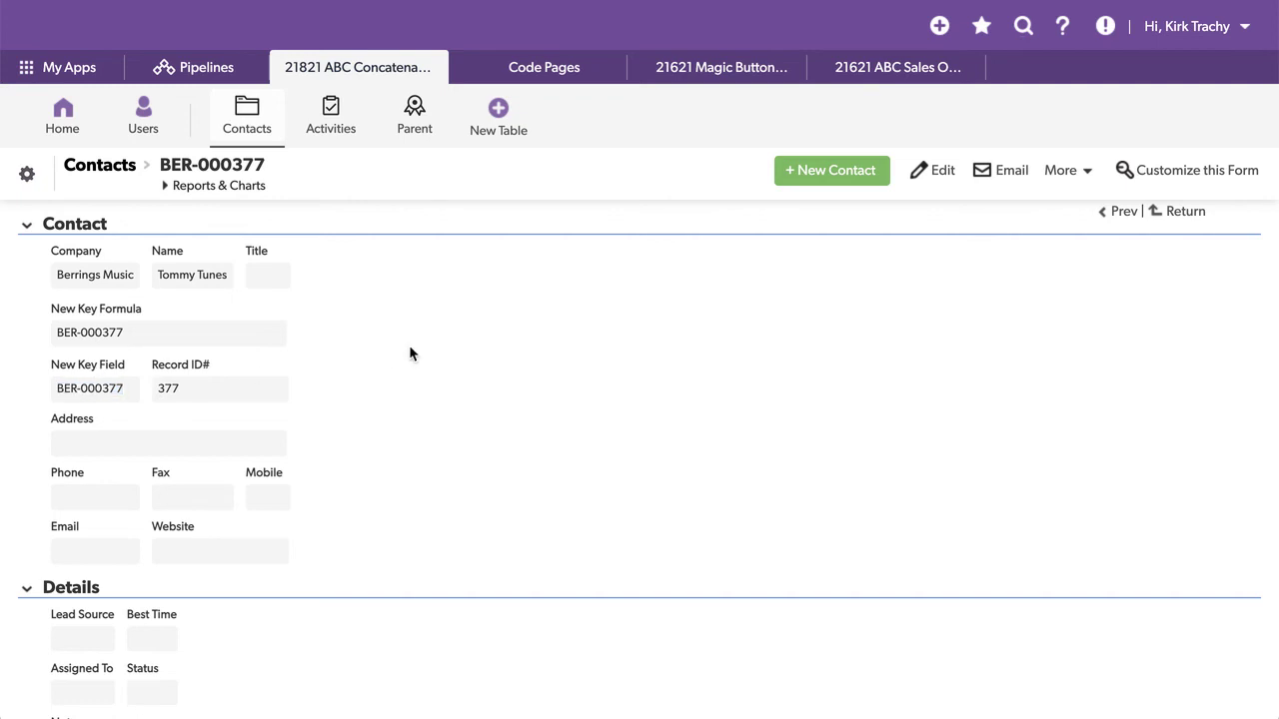
Show the properties of the New Key Formula field and widen its formula editor to fit the formula on one line.
{"action": "right_click", "coordinate": [85, 311]}
{"action": "left_click", "coordinate": [231, 483]}
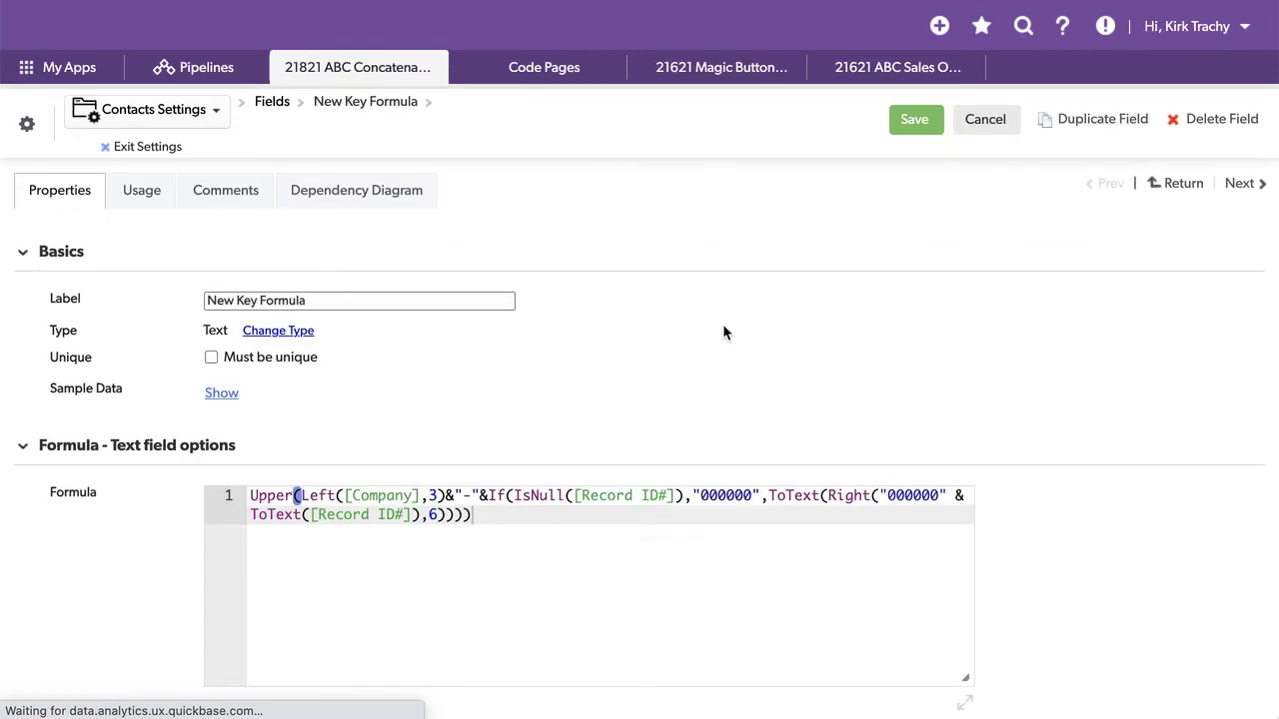
{"action": "scroll", "coordinate": [723, 332], "scroll_direction": "down", "scroll_amount": 2}
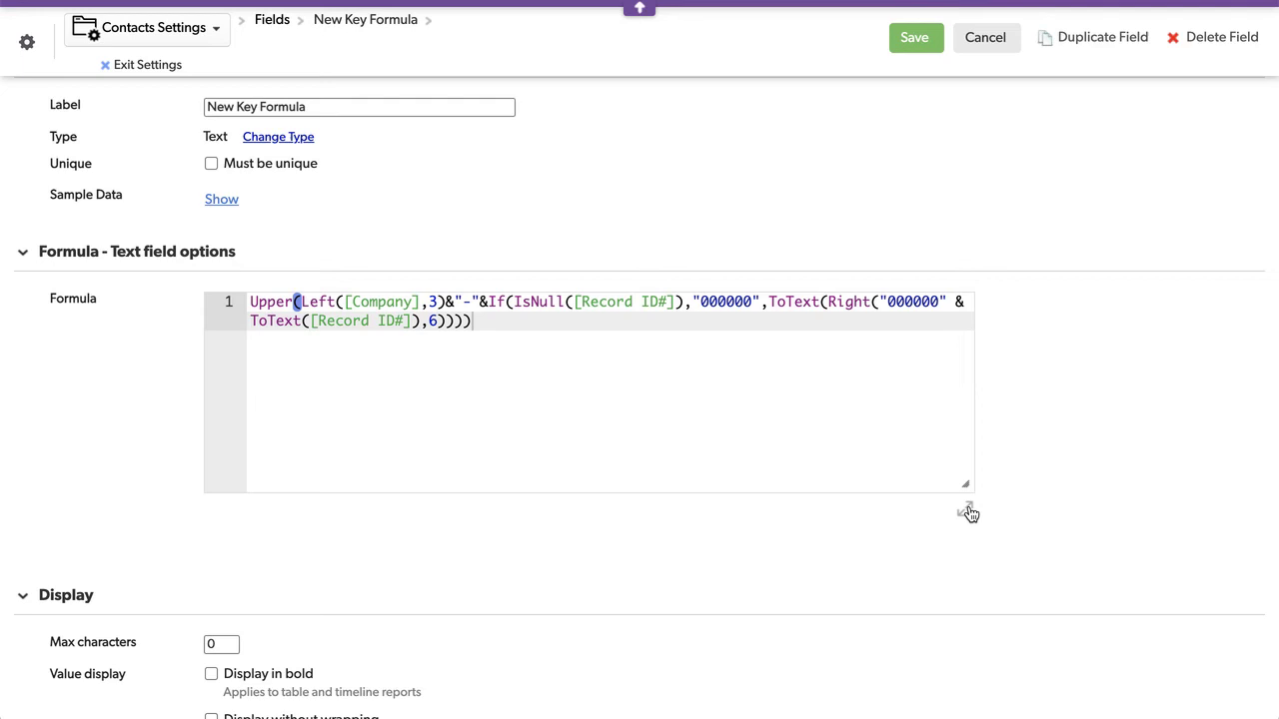
{"action": "scroll", "coordinate": [968, 511], "scroll_direction": "up", "scroll_amount": 2}
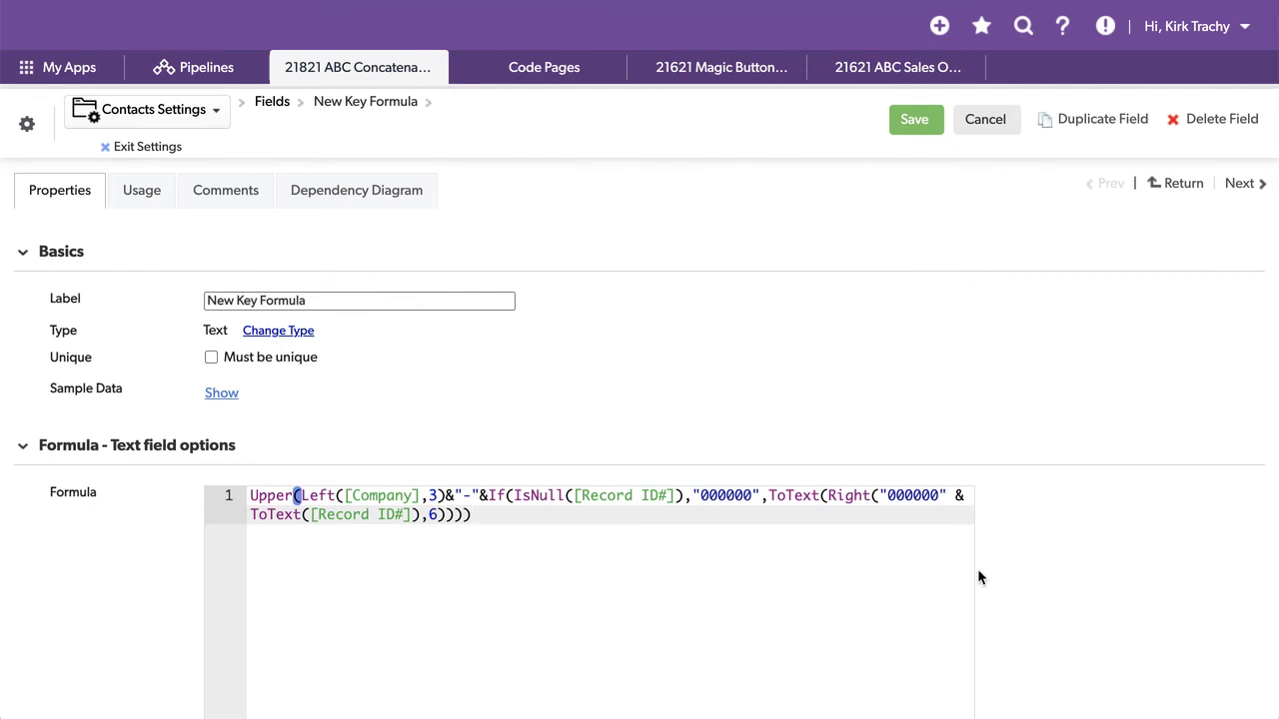
{"action": "left_click_drag", "start_coordinate": [974, 574], "coordinate": [1237, 543]}
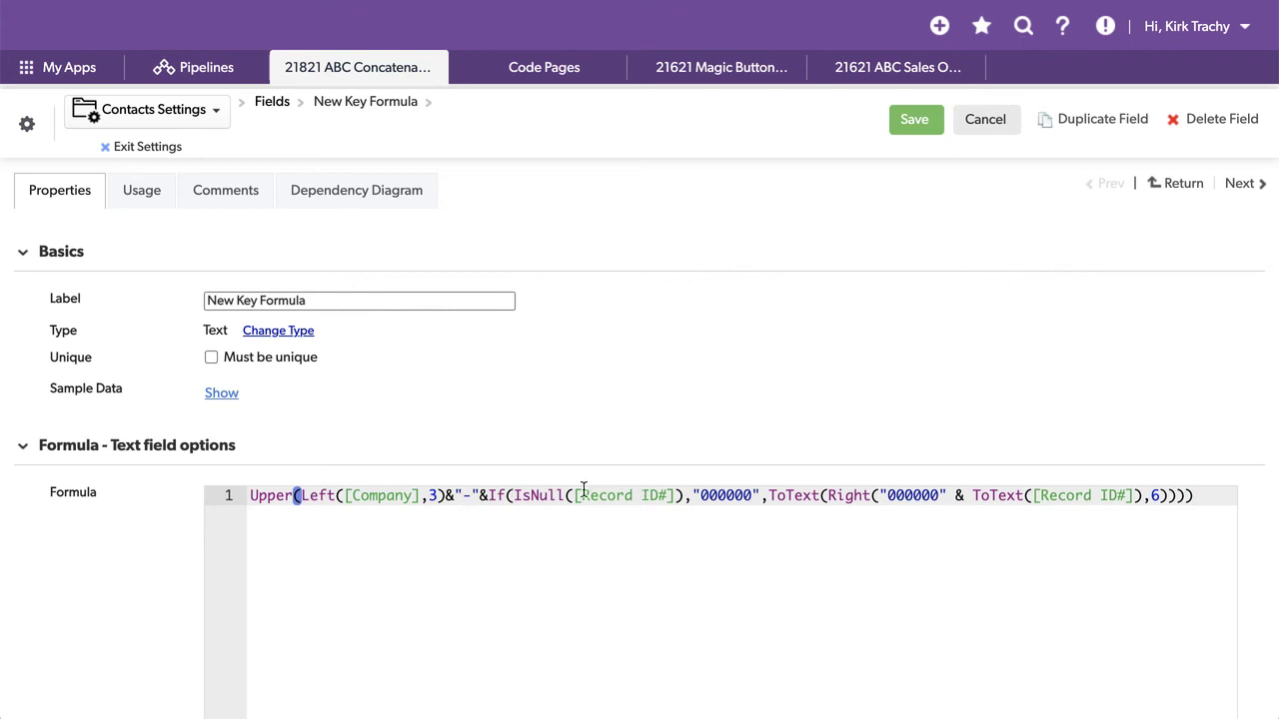
Examine the formula's "000000" fallback and ToText(Right()) padding, then leave the field settings without saving.
{"action": "left_click", "coordinate": [700, 497]}
{"action": "left_click_drag", "start_coordinate": [700, 497], "coordinate": [753, 497]}
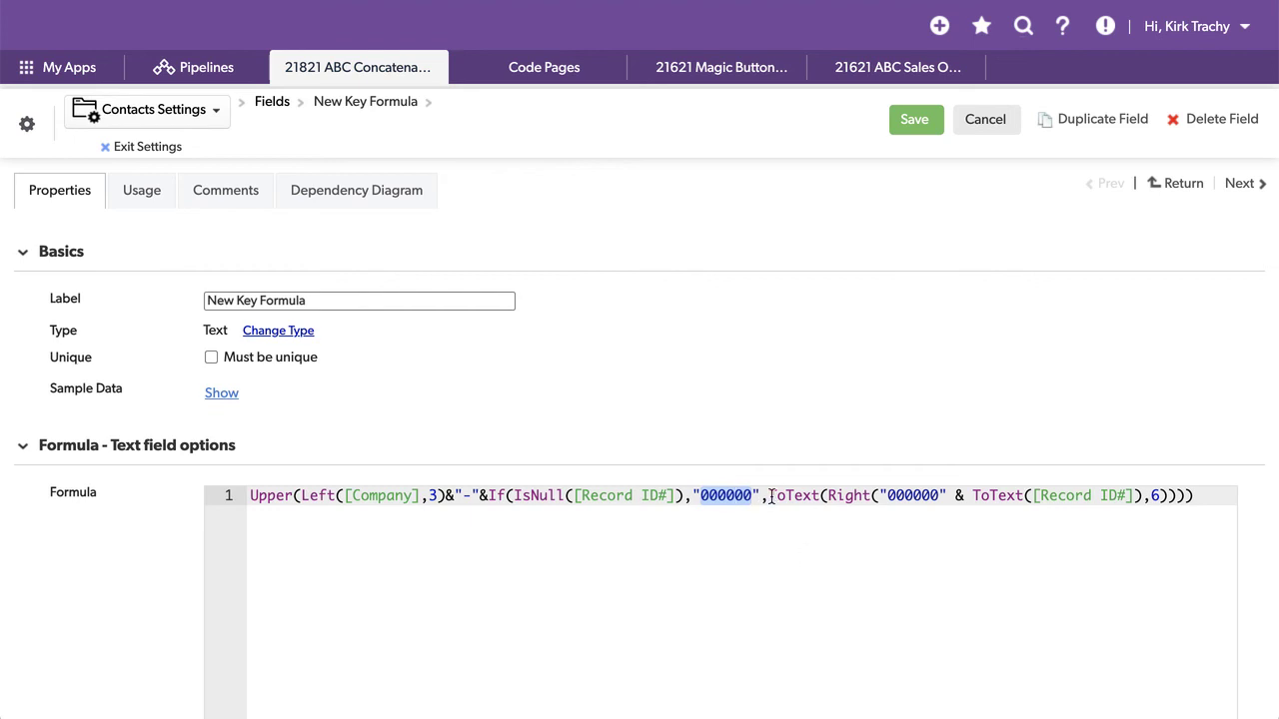
{"action": "left_click", "coordinate": [770, 497]}
{"action": "left_click_drag", "start_coordinate": [770, 496], "coordinate": [859, 493]}
{"action": "left_click", "coordinate": [860, 493]}
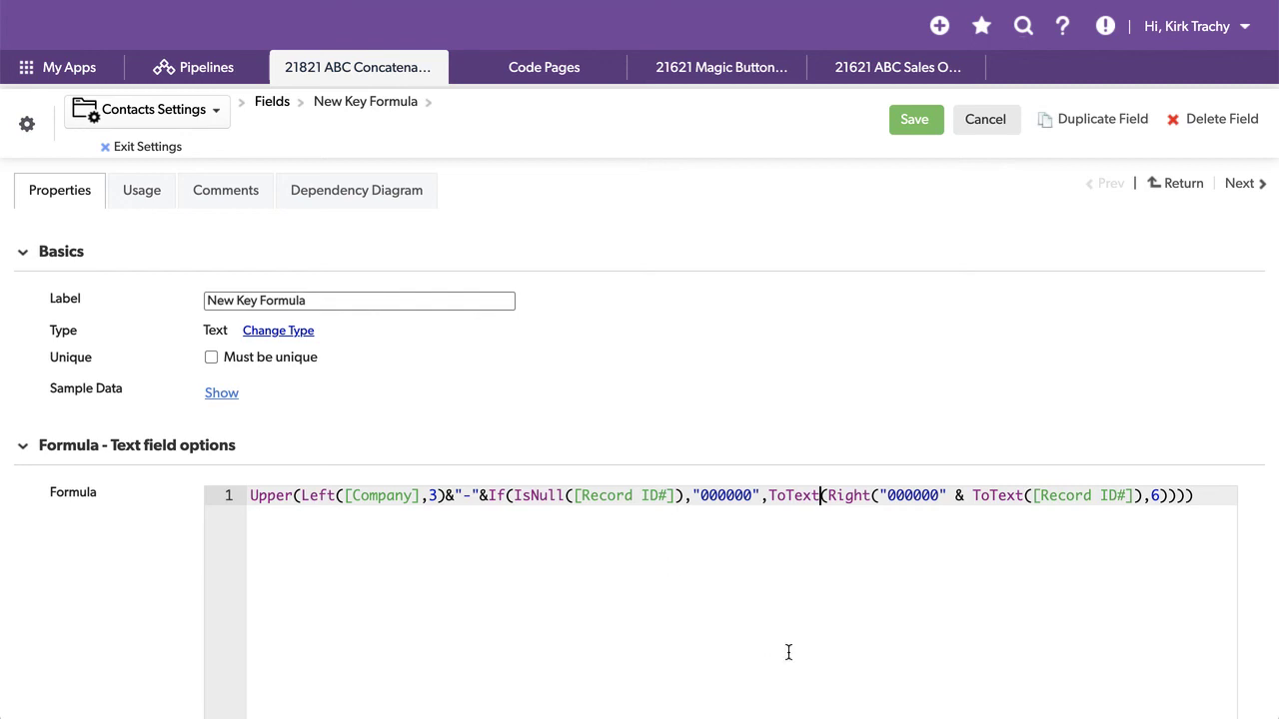
{"action": "left_click", "coordinate": [985, 120]}
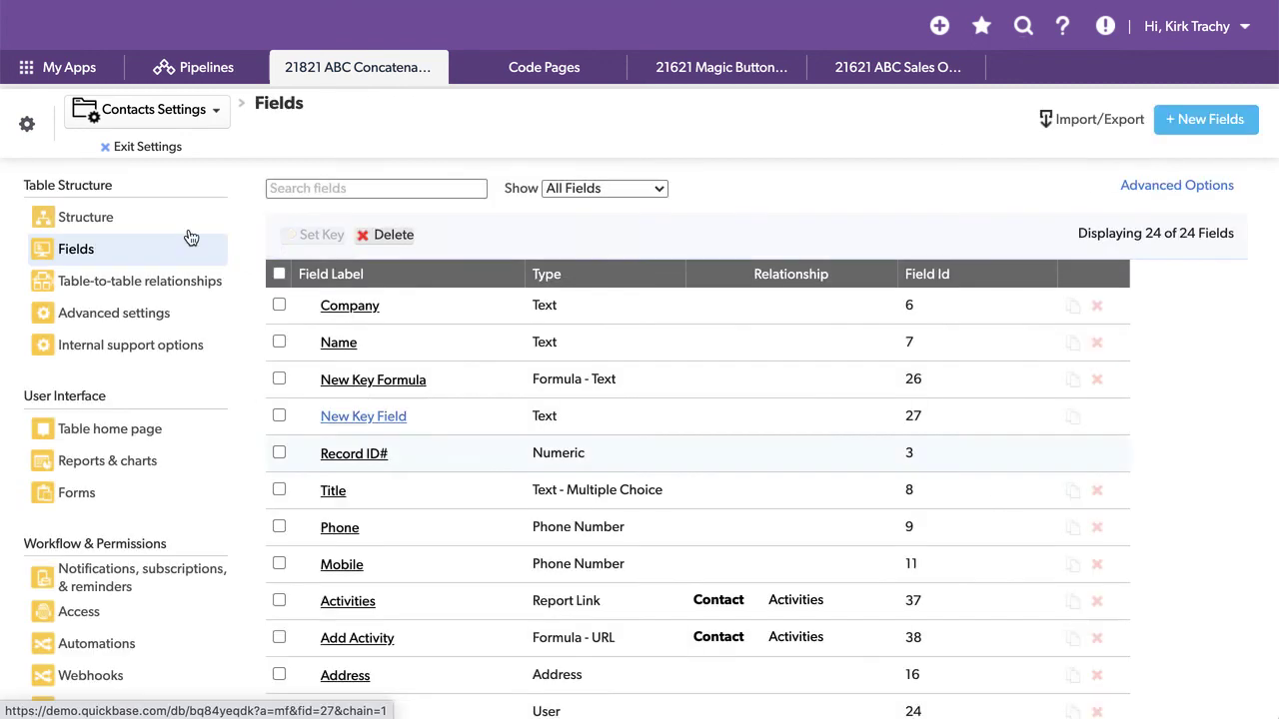
{"action": "left_click", "coordinate": [156, 149]}
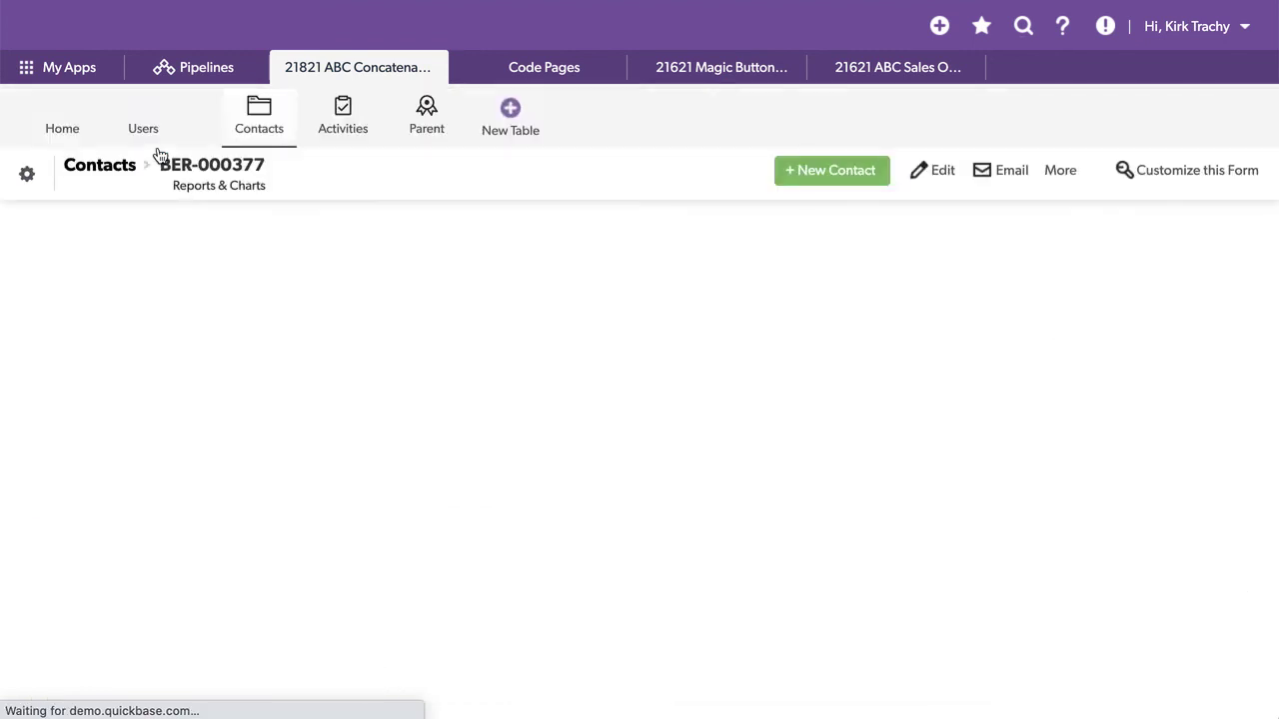
Show the dynamic form rules of the Contacts main form and review the rule's save trigger, blank-key condition and change action.
{"action": "left_click", "coordinate": [1183, 177]}
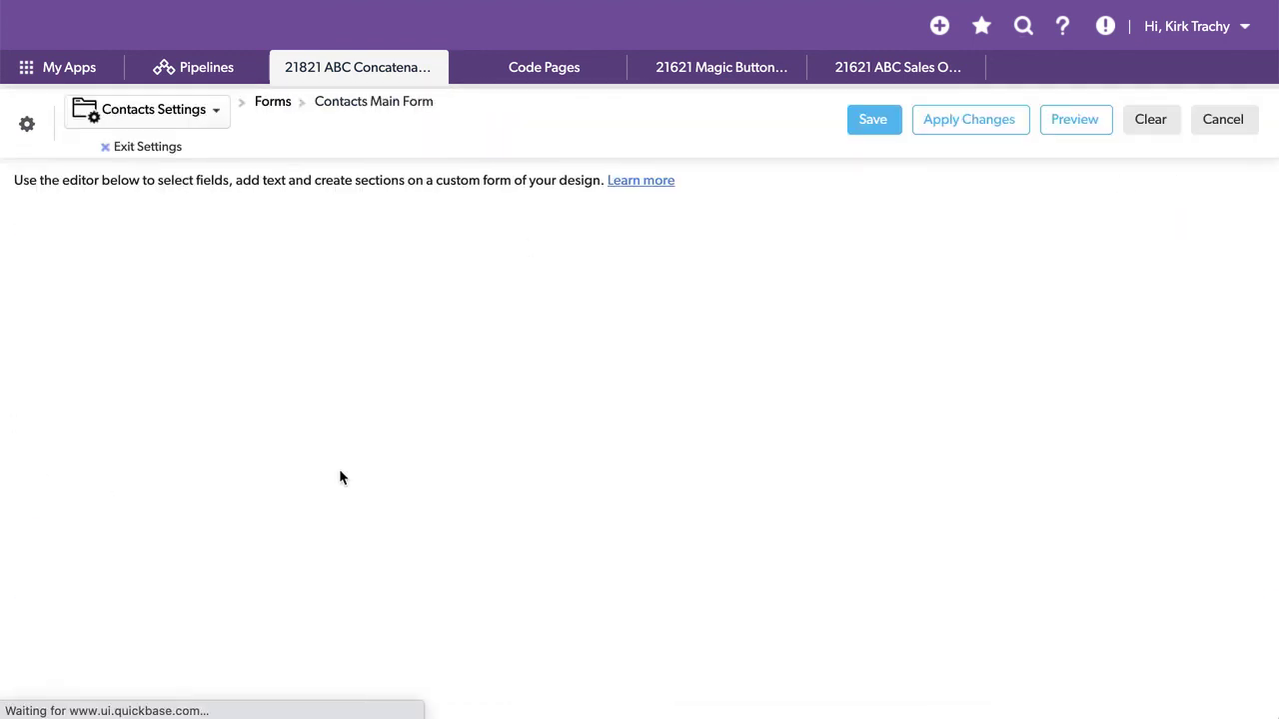
{"action": "left_click", "coordinate": [226, 222]}
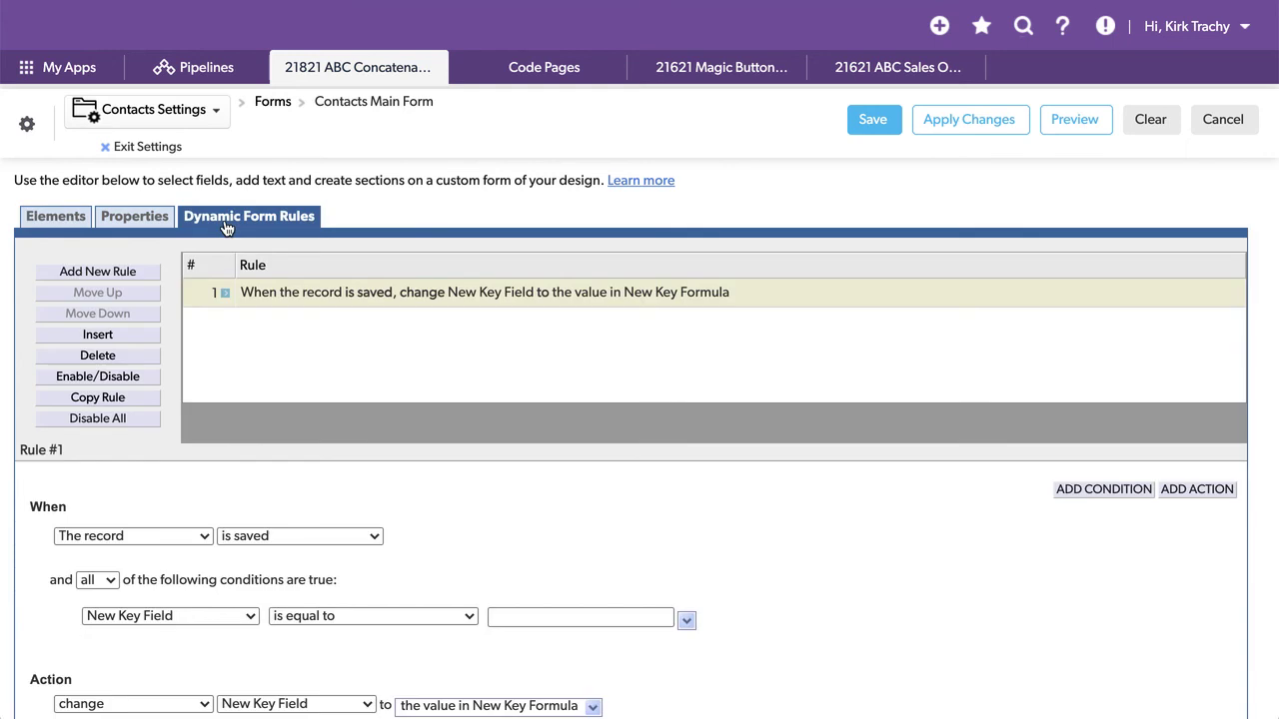
{"action": "scroll", "coordinate": [240, 344], "scroll_direction": "down", "scroll_amount": 1}
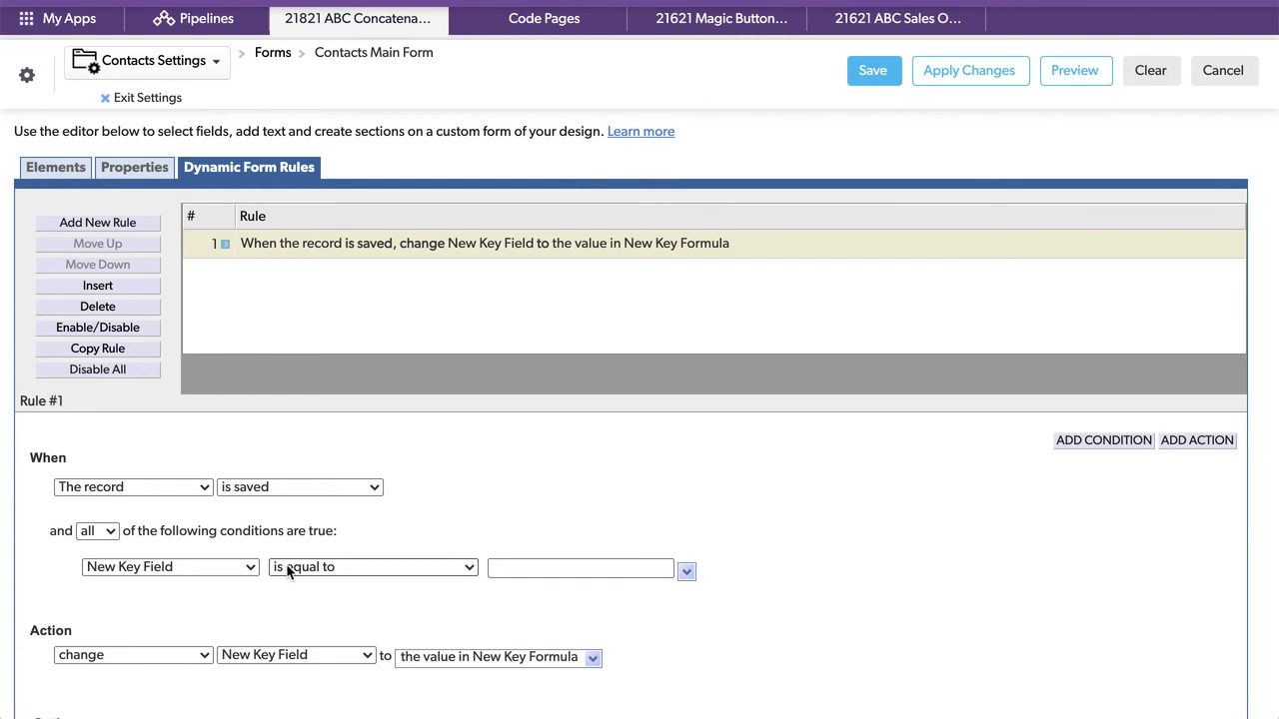
{"action": "left_click", "coordinate": [573, 569]}
{"action": "scroll", "coordinate": [540, 666], "scroll_direction": "down", "scroll_amount": 1}
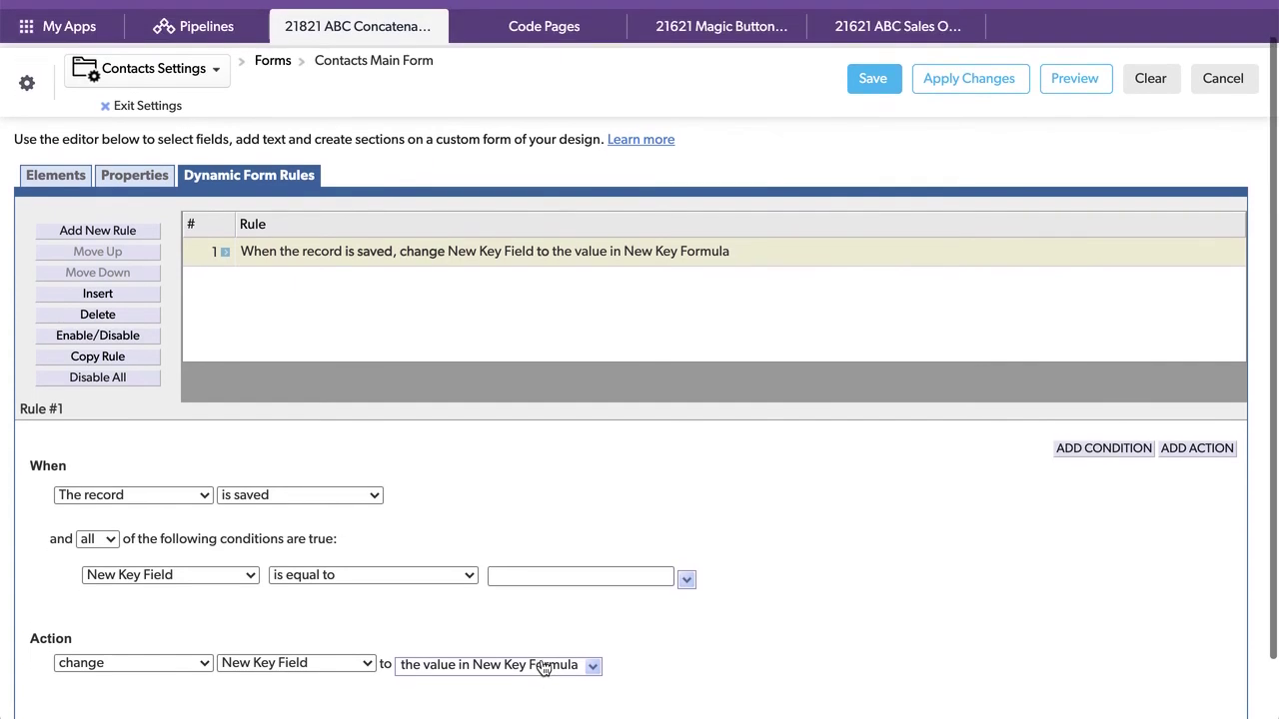
{"action": "right_click", "coordinate": [544, 667]}
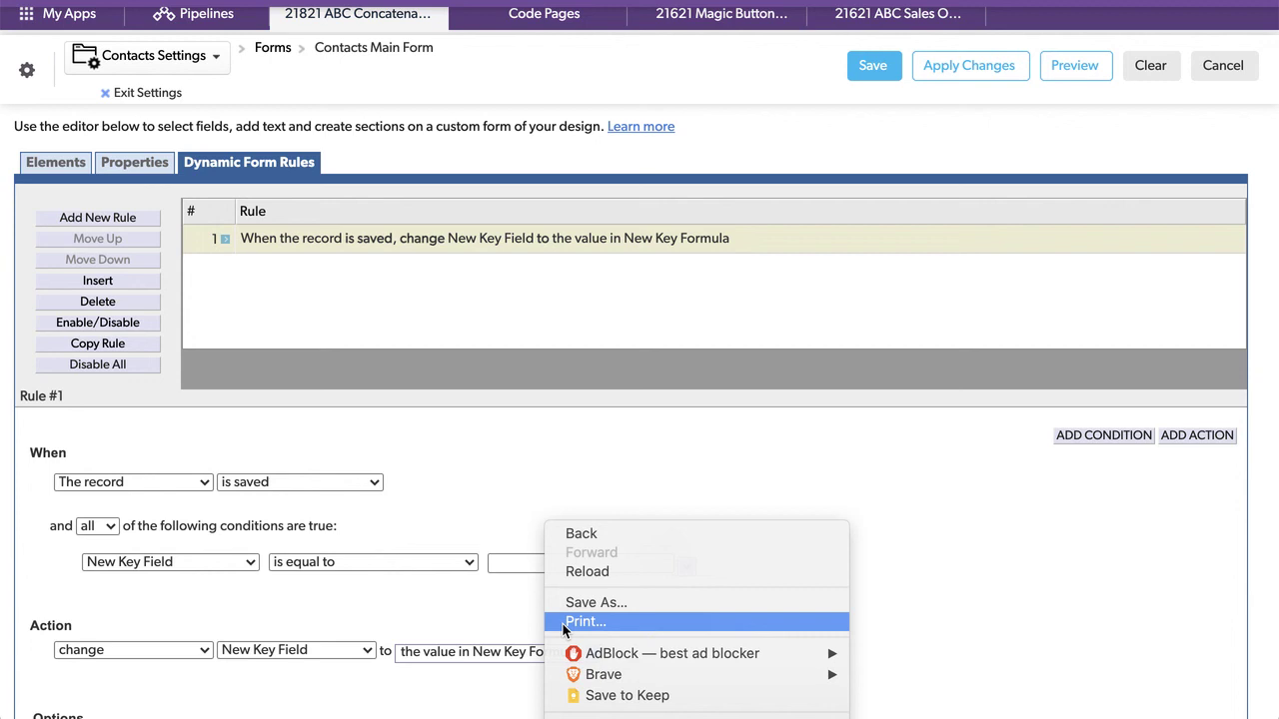
{"action": "left_click", "coordinate": [555, 621]}
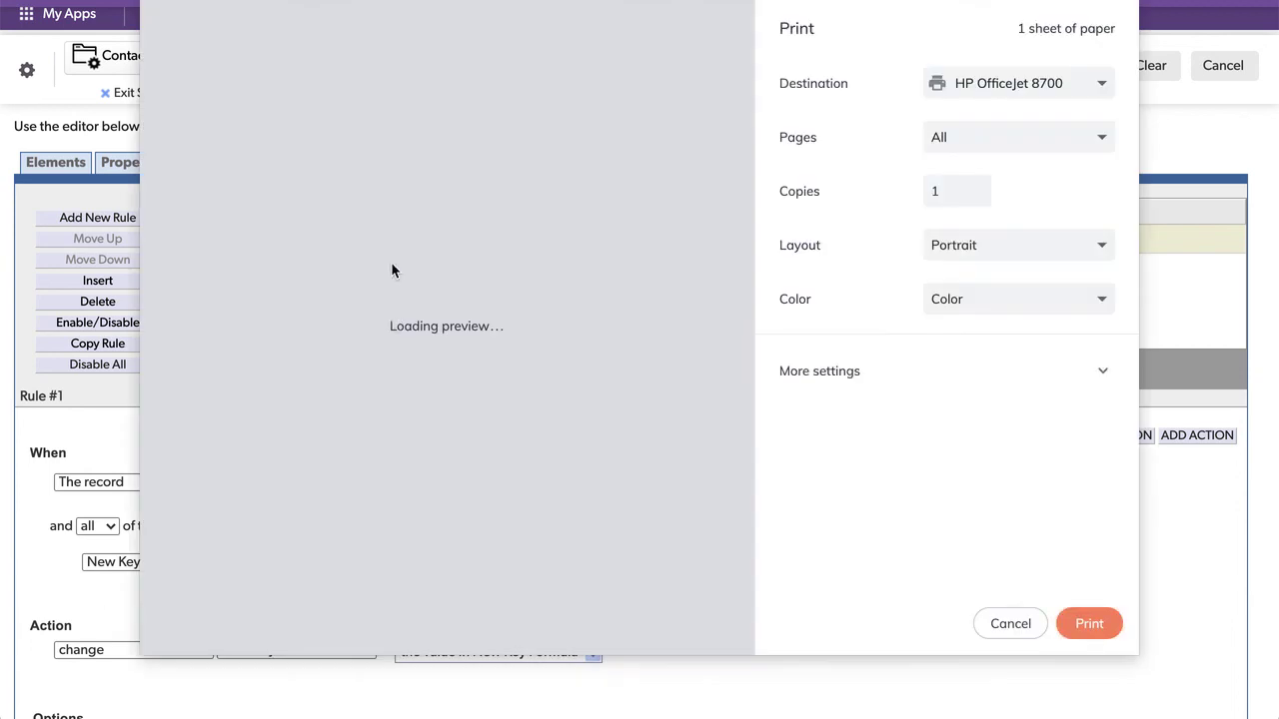
{"action": "left_click", "coordinate": [1011, 625]}
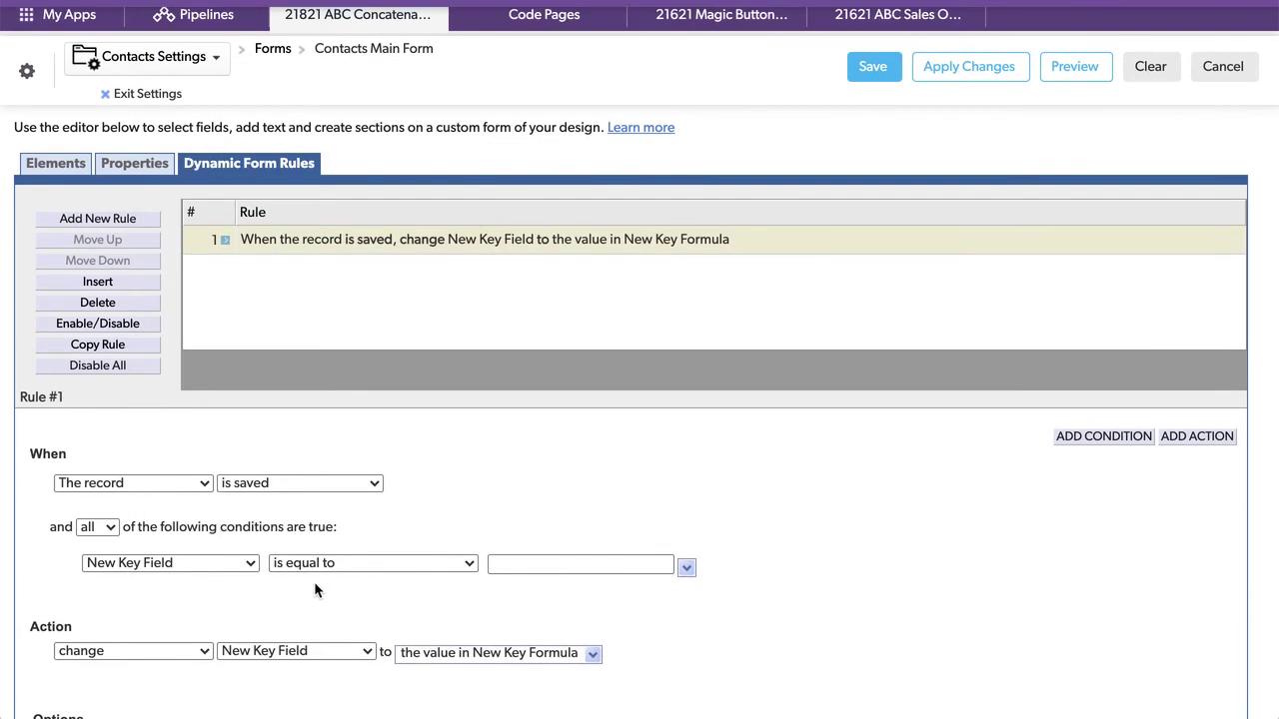
Switch to Quickbase Pipelines, review the run output for the created and updated record, and dismiss the run details.
{"action": "scroll", "coordinate": [1269, 496], "scroll_direction": "down", "scroll_amount": 1}
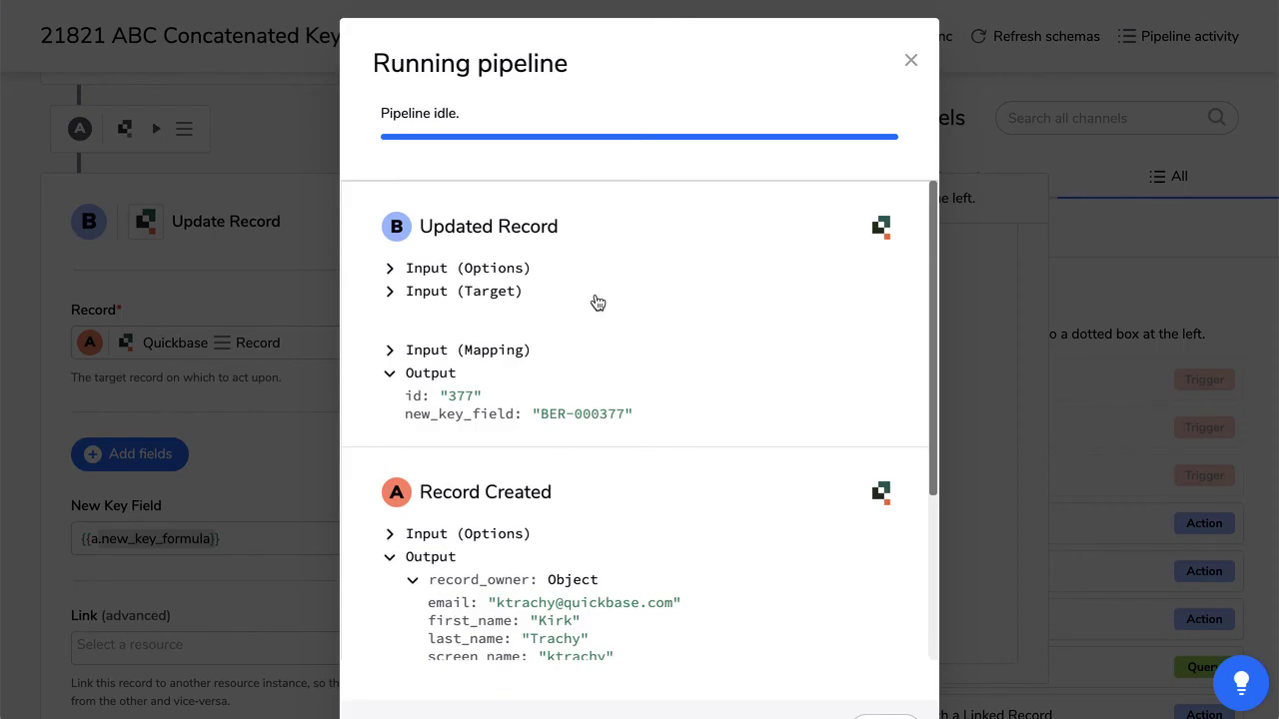
{"action": "scroll", "coordinate": [501, 346], "scroll_direction": "down", "scroll_amount": 2}
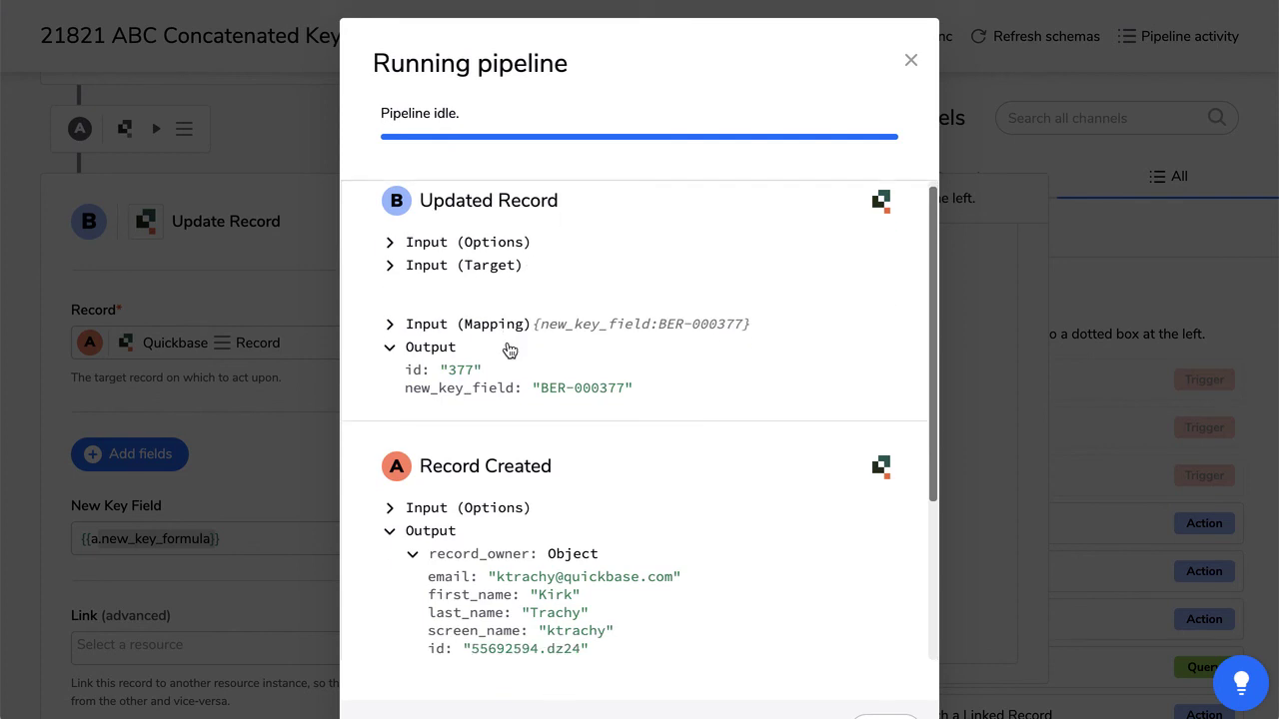
{"action": "scroll", "coordinate": [629, 523], "scroll_direction": "down", "scroll_amount": 1}
{"action": "scroll", "coordinate": [629, 523], "scroll_direction": "down", "scroll_amount": 2}
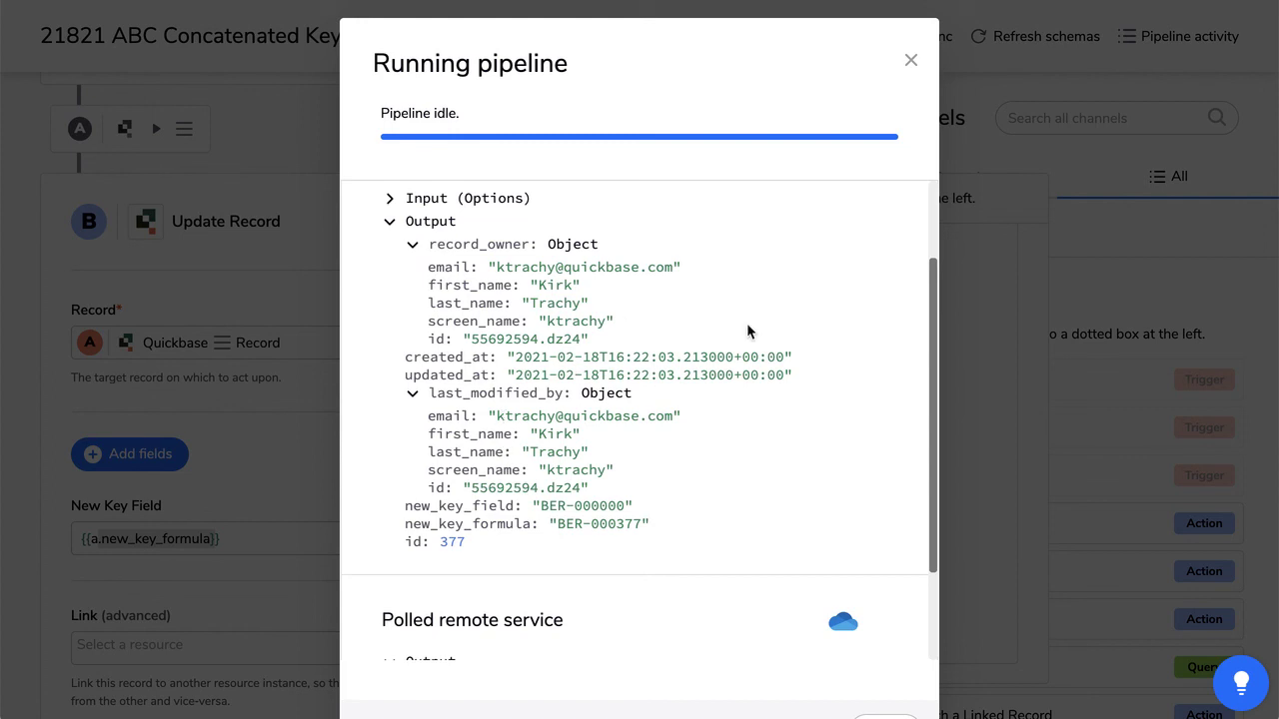
{"action": "left_click", "coordinate": [910, 60]}
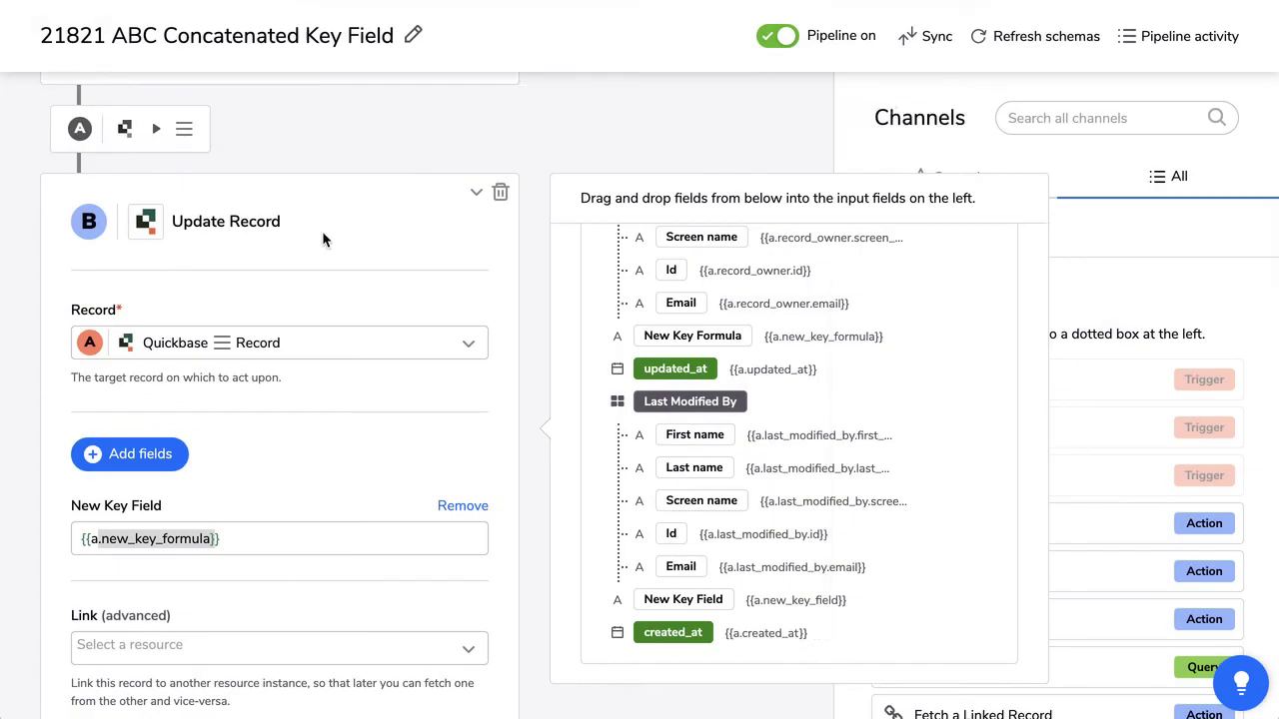
Expand the pipeline's Record Created trigger and examine its table, the fields for subsequent steps and the New Key Field query.
{"action": "scroll", "coordinate": [347, 247], "scroll_direction": "down", "scroll_amount": 1}
{"action": "scroll", "coordinate": [347, 247], "scroll_direction": "up", "scroll_amount": 5}
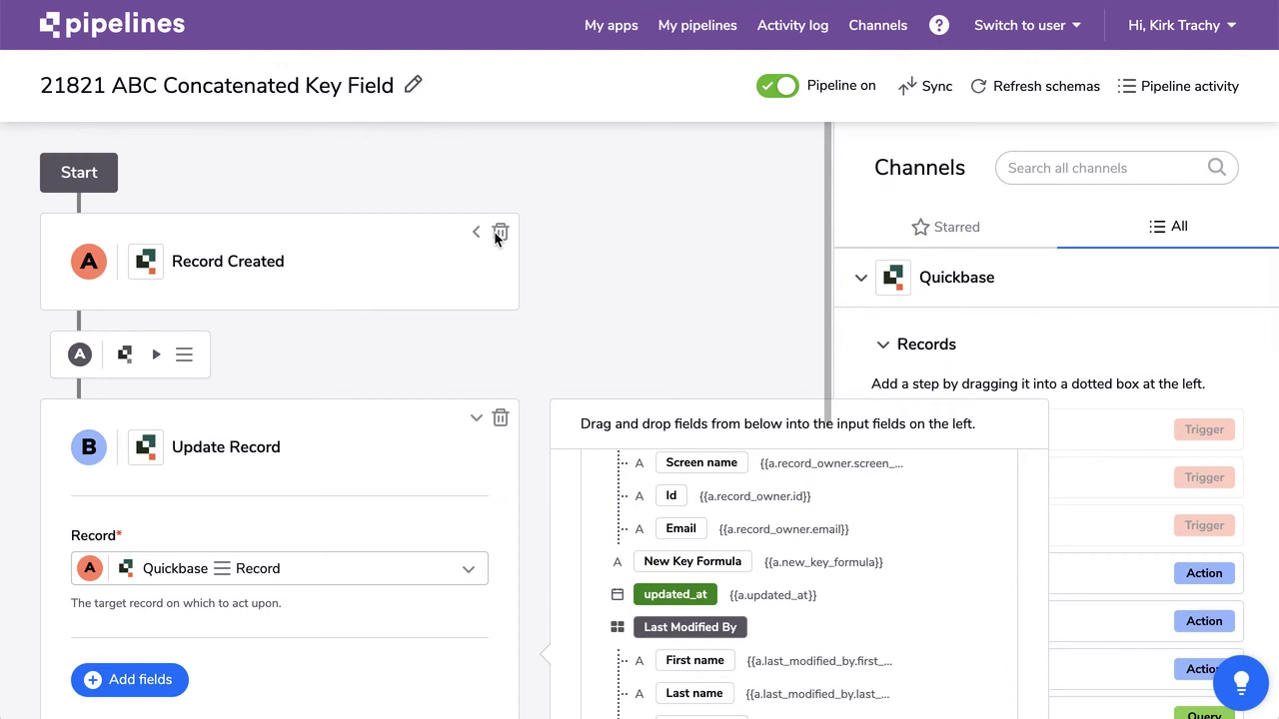
{"action": "left_click", "coordinate": [478, 236]}
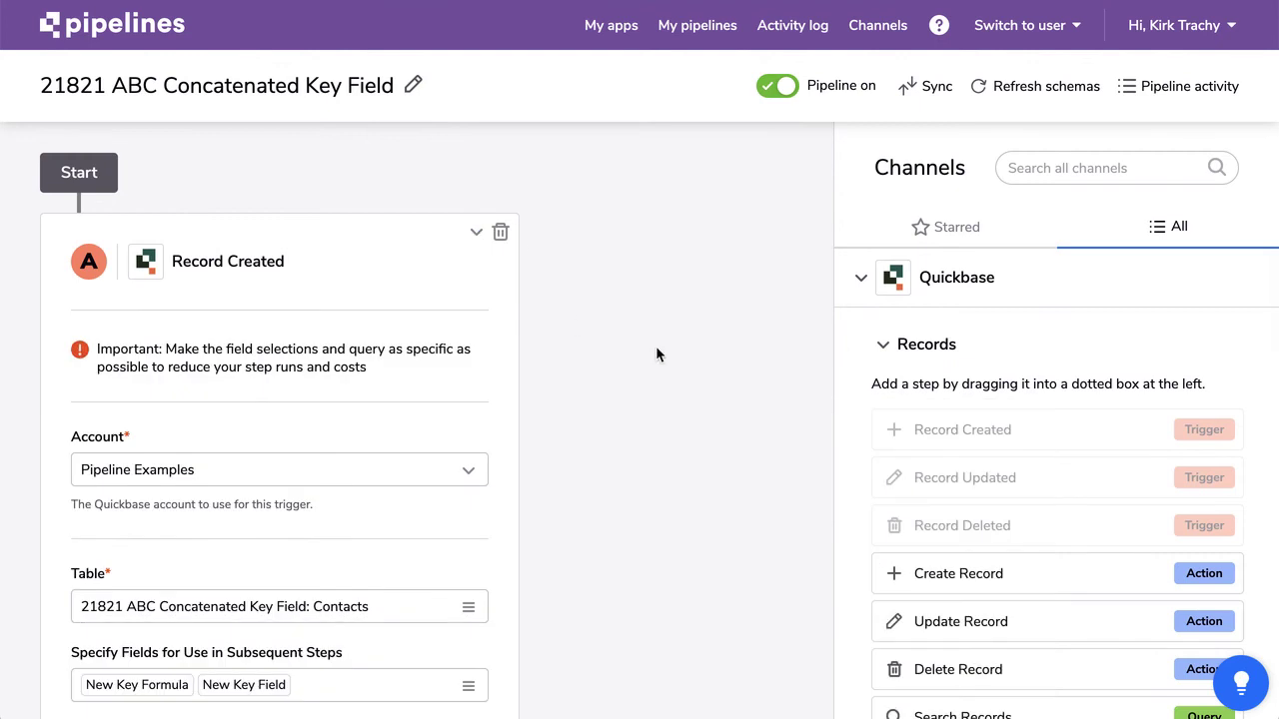
{"action": "scroll", "coordinate": [693, 361], "scroll_direction": "down", "scroll_amount": 3}
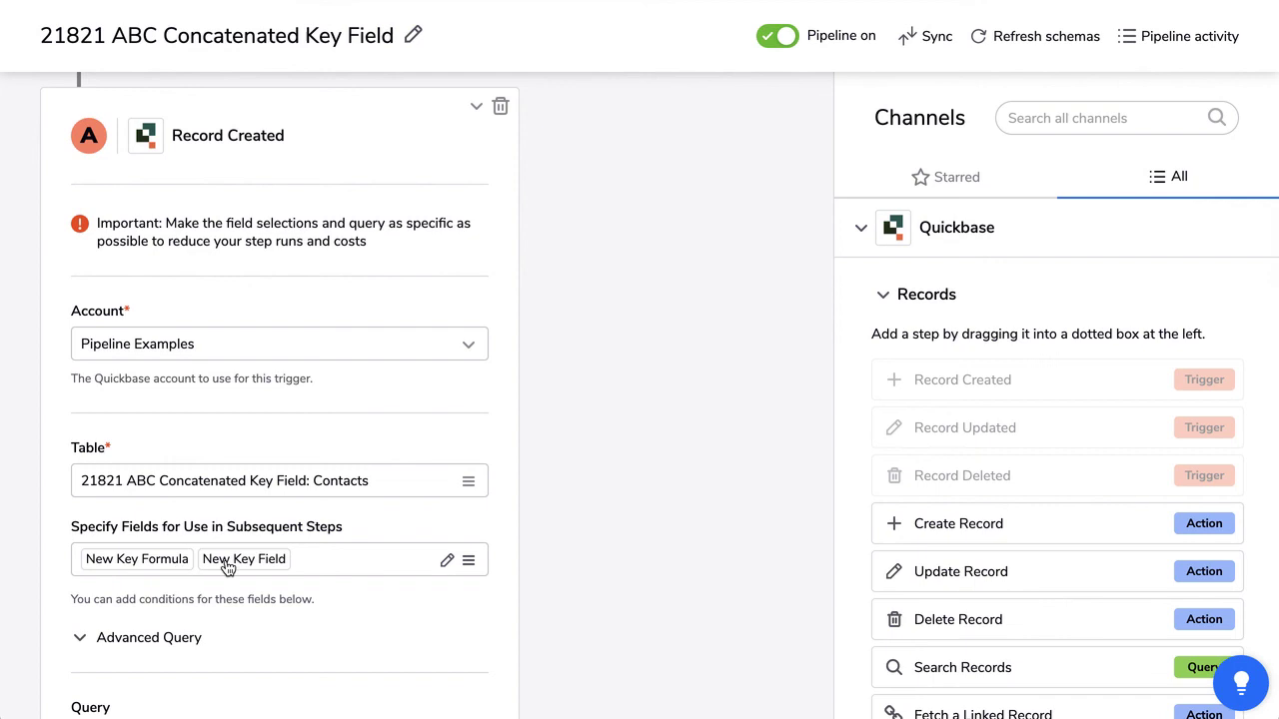
{"action": "scroll", "coordinate": [429, 626], "scroll_direction": "down", "scroll_amount": 1}
{"action": "scroll", "coordinate": [429, 627], "scroll_direction": "down", "scroll_amount": 3}
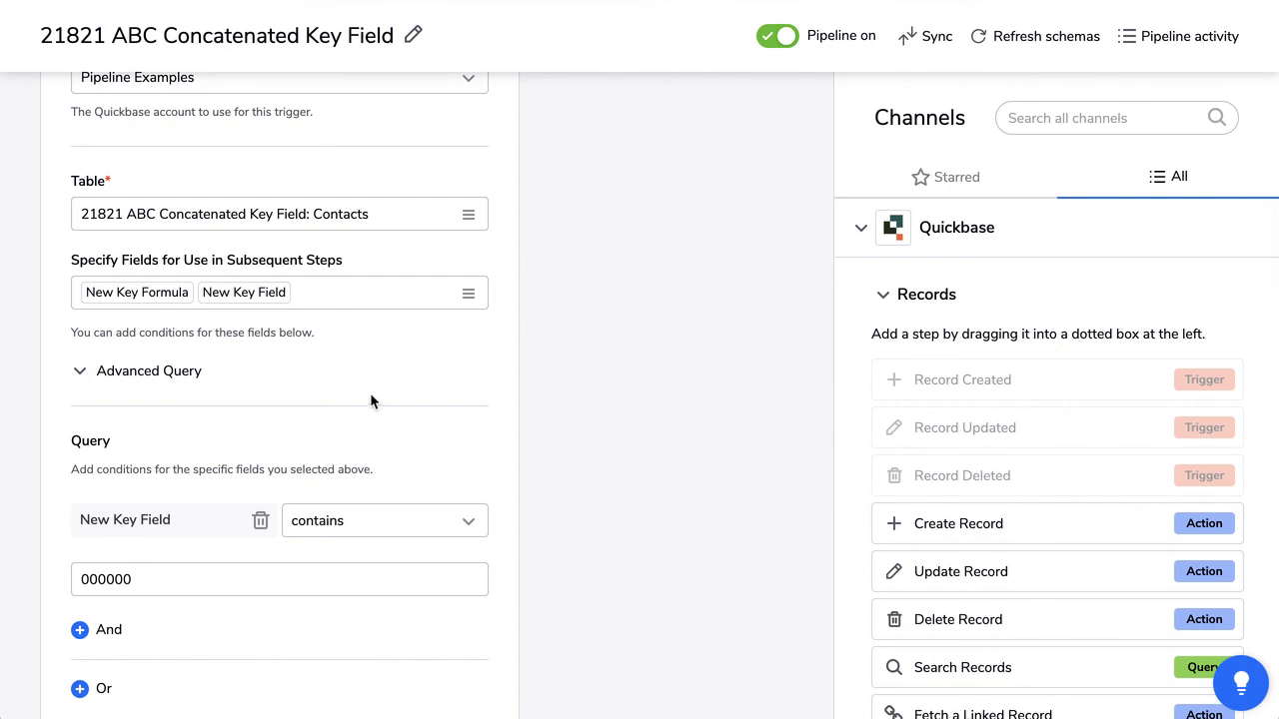
Expand the pipeline's Update Record step and examine its target record and the mapping of New Key Formula into New Key Field.
{"action": "scroll", "coordinate": [371, 392], "scroll_direction": "down", "scroll_amount": 4}
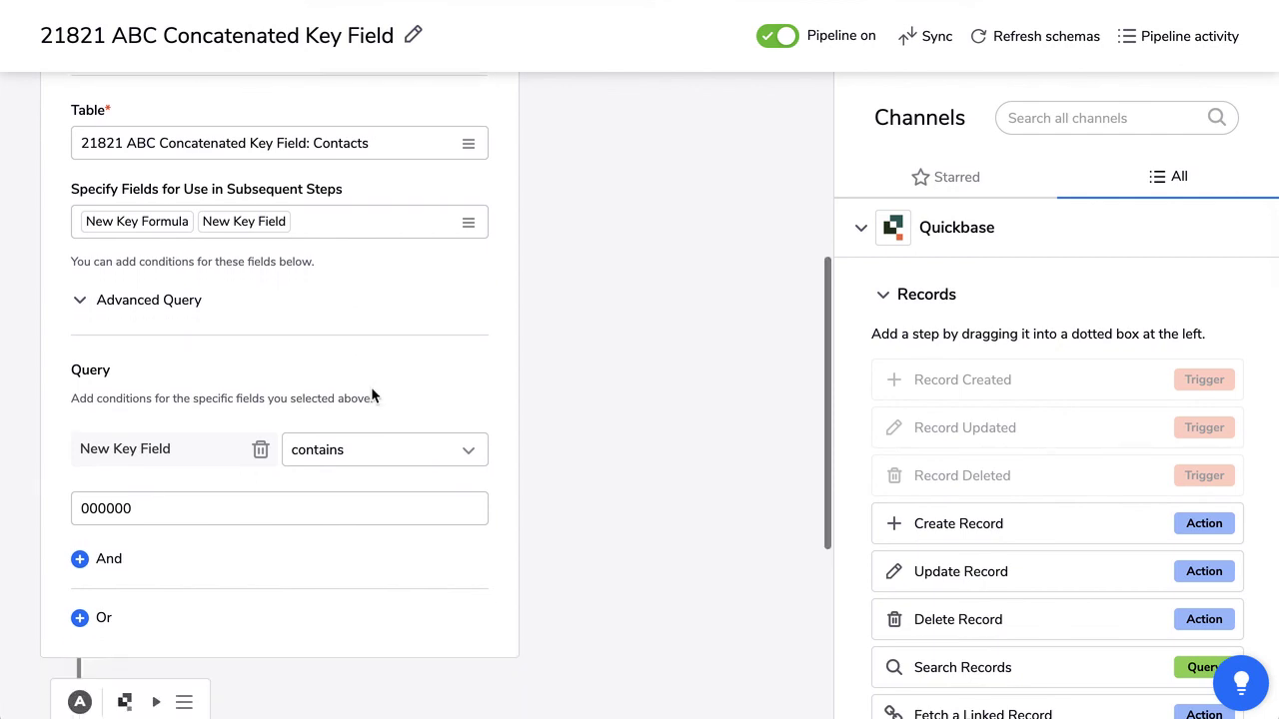
{"action": "scroll", "coordinate": [371, 387], "scroll_direction": "down", "scroll_amount": 3}
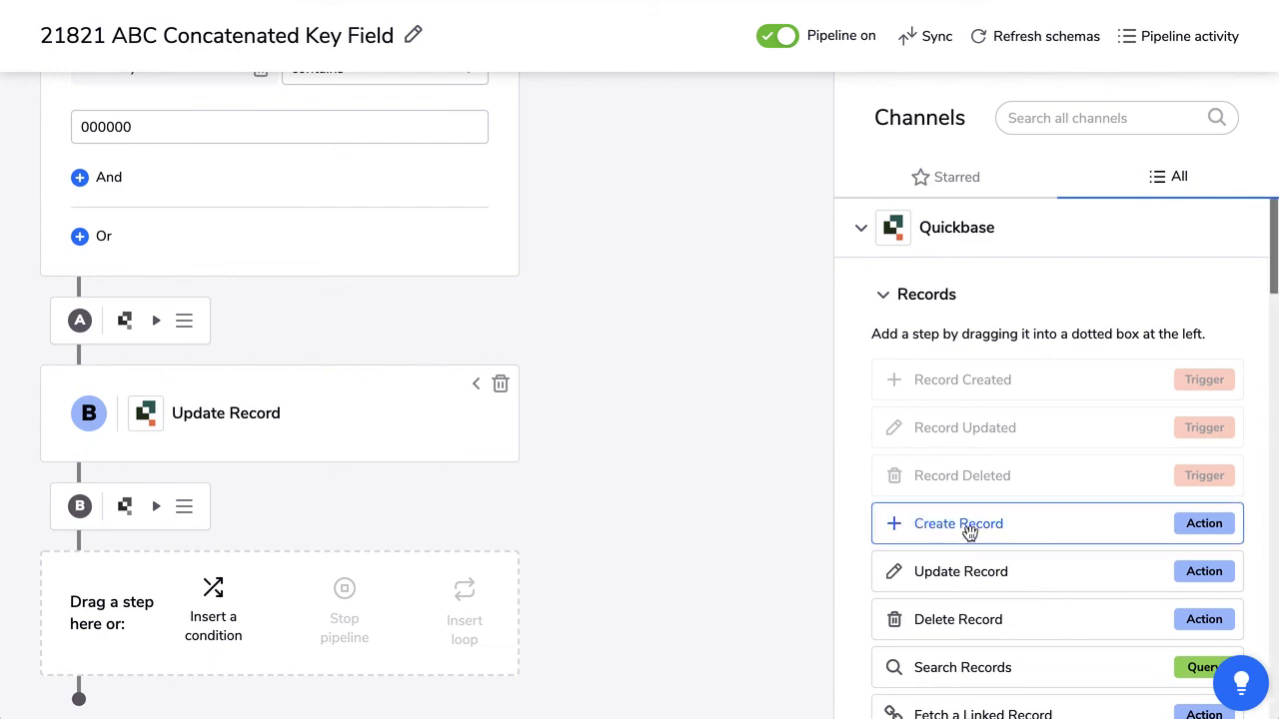
{"action": "left_click", "coordinate": [475, 386]}
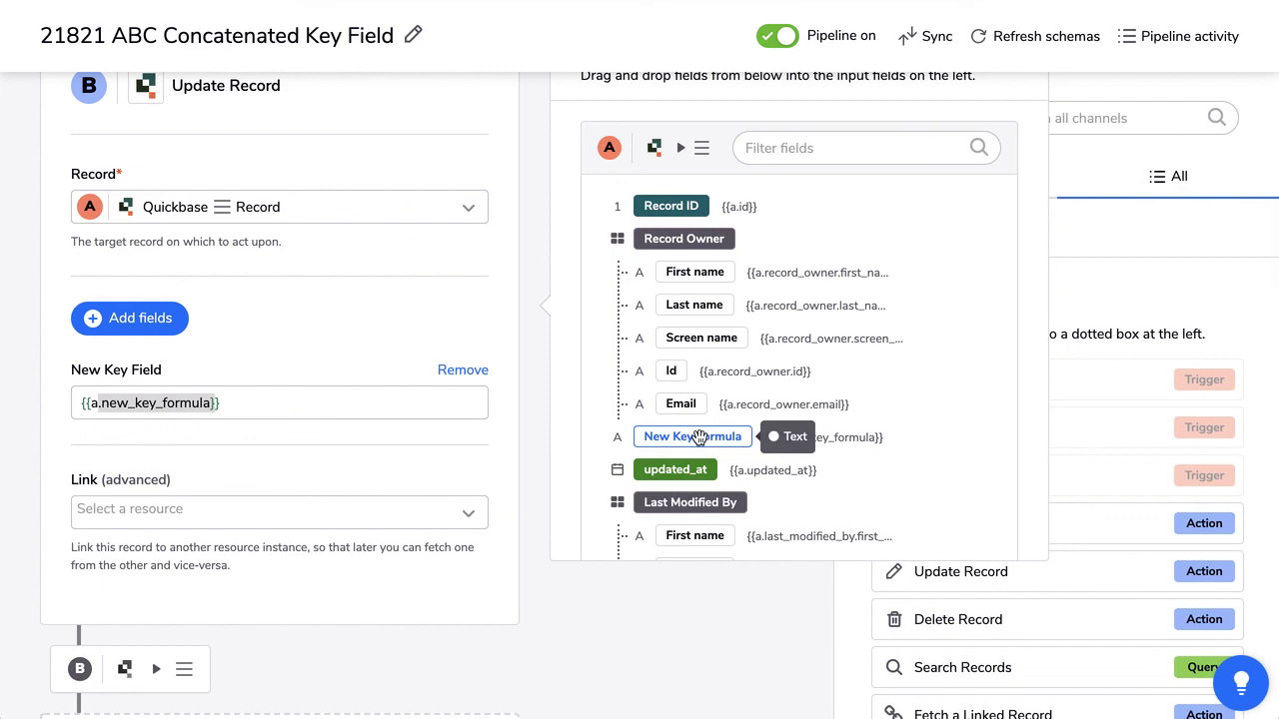
{"action": "left_click_drag", "start_coordinate": [696, 438], "coordinate": [387, 403]}
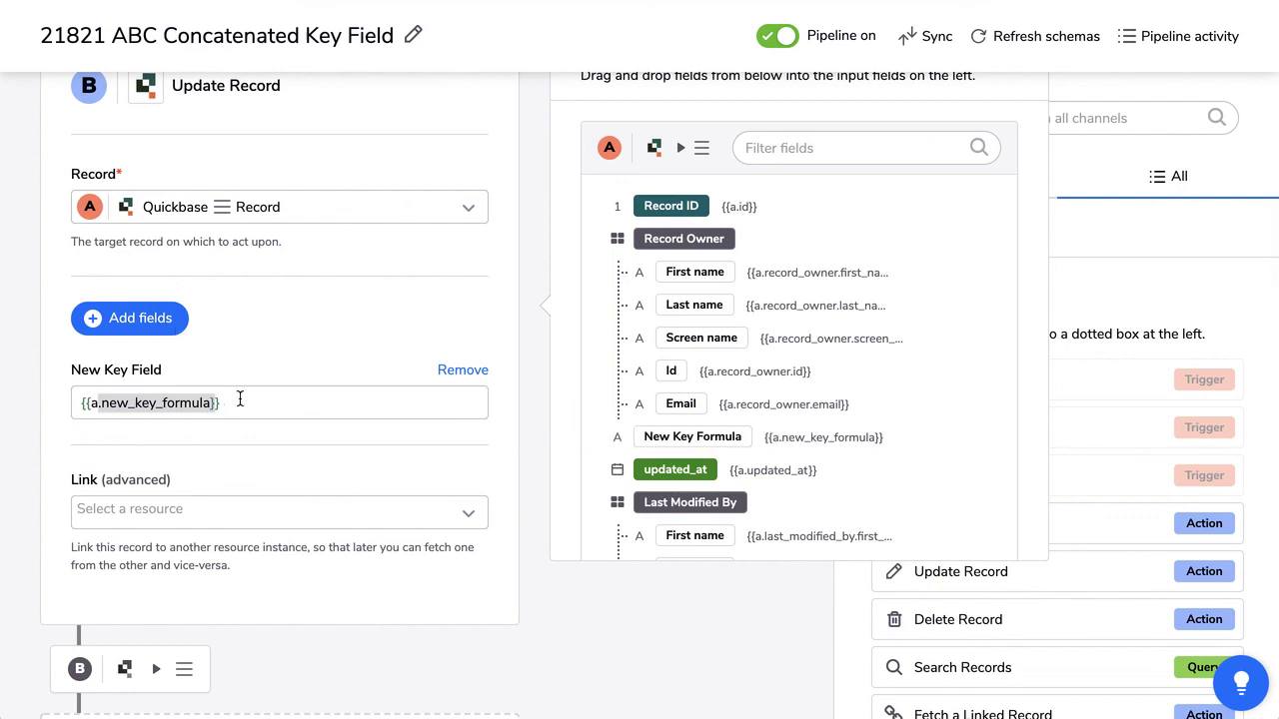
Return to the Quickbase app's default dashboard and create and save a contact with company Billy's Bikes and the contact's first name.
{"action": "left_click", "coordinate": [924, 44]}
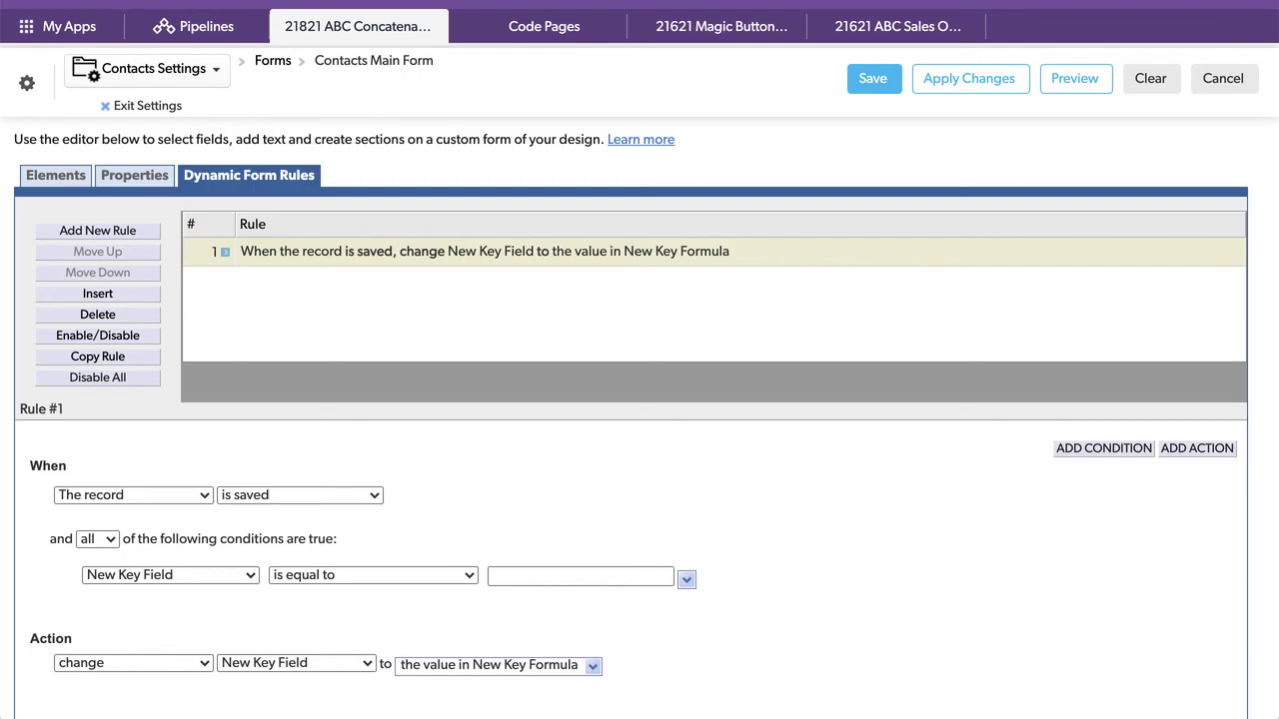
{"action": "left_click", "coordinate": [370, 28]}
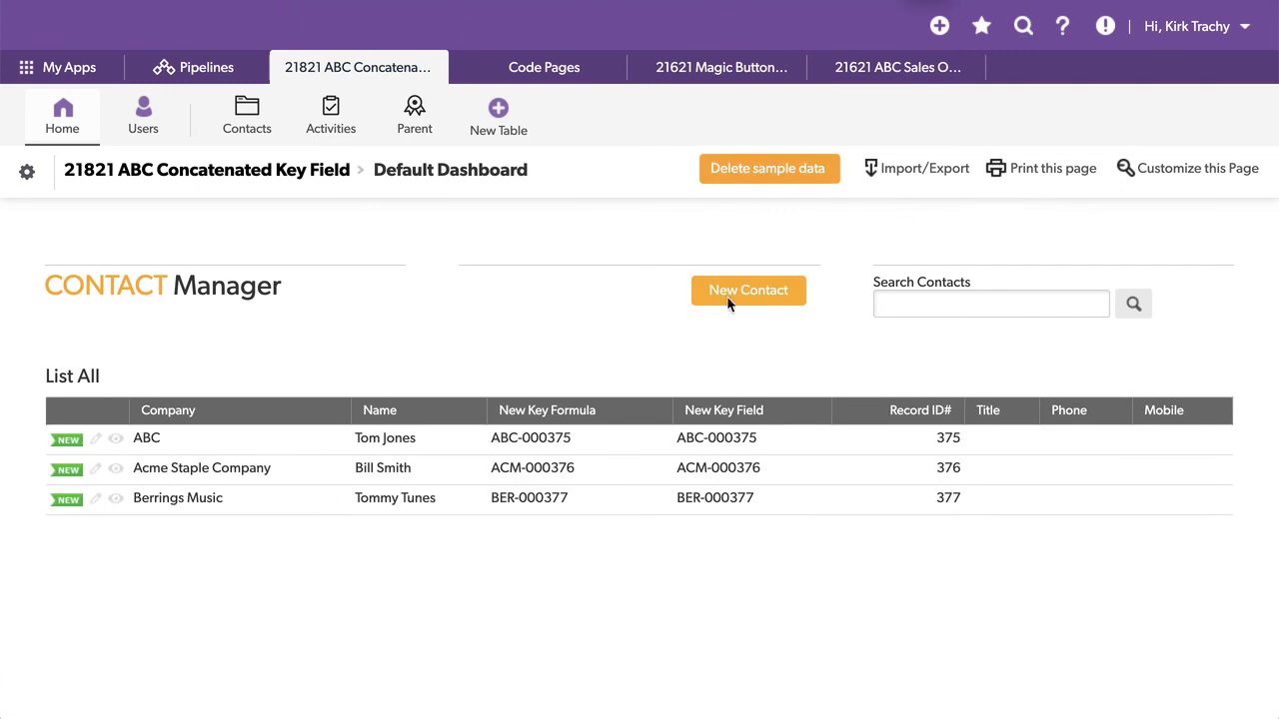
{"action": "left_click", "coordinate": [752, 304]}
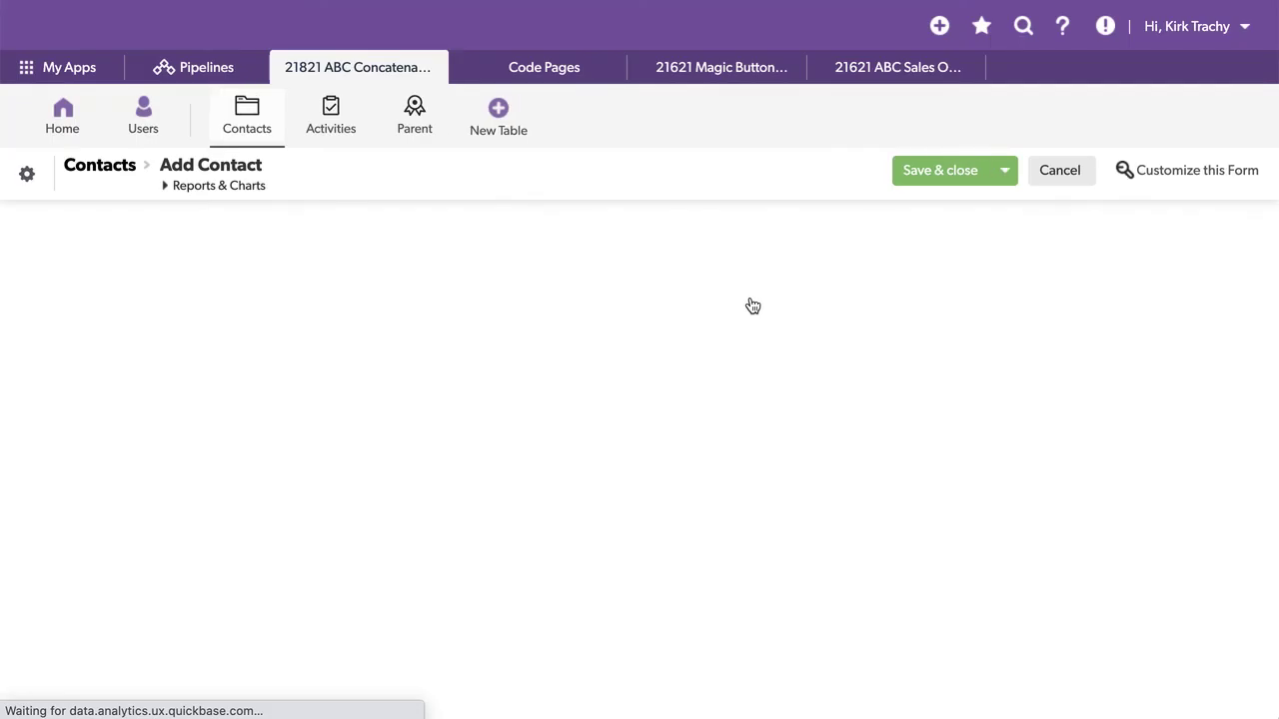
{"action": "left_click", "coordinate": [97, 275]}
{"action": "type", "text": "Billy's Bikes"}
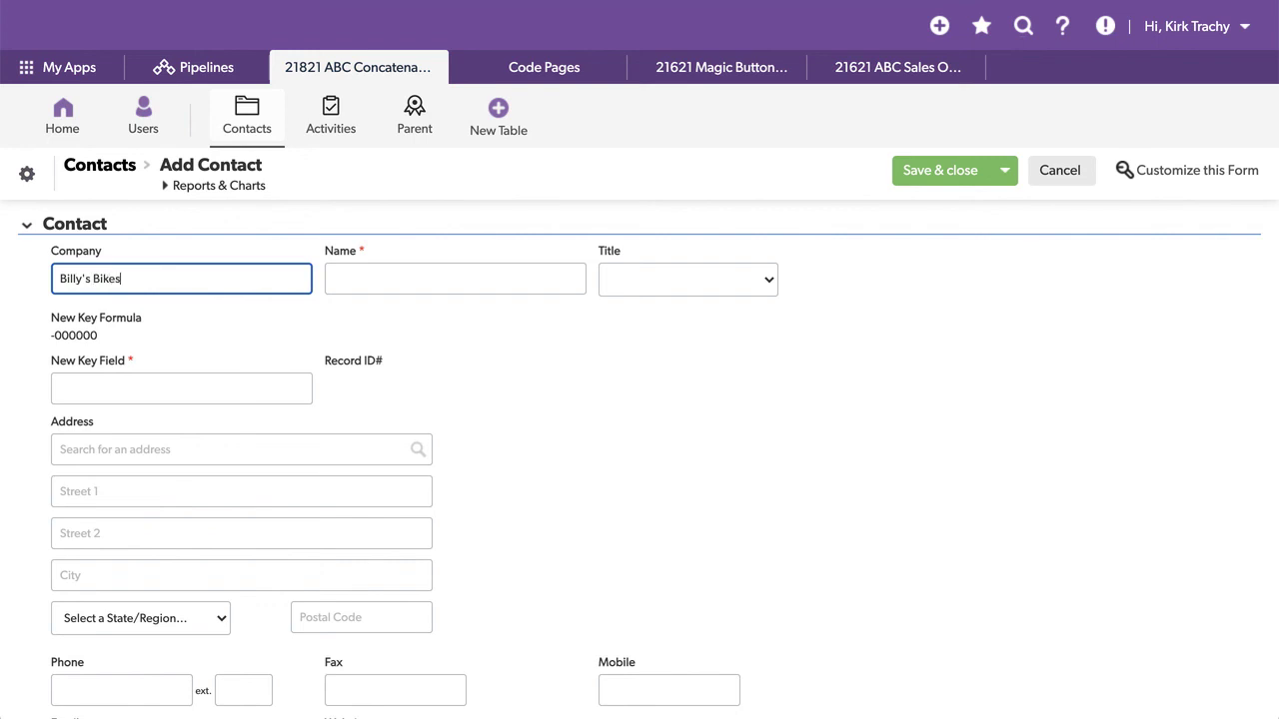
{"action": "key", "text": "Tab"}
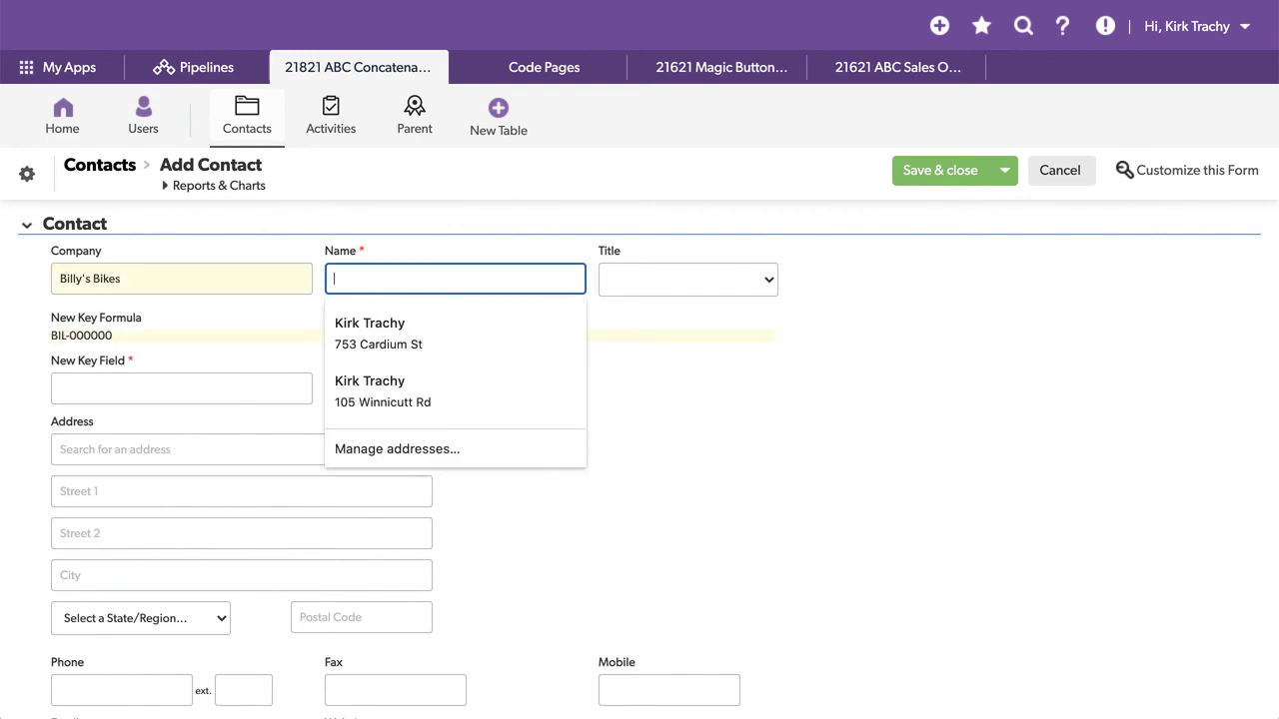
{"action": "type", "text": "Bill"}
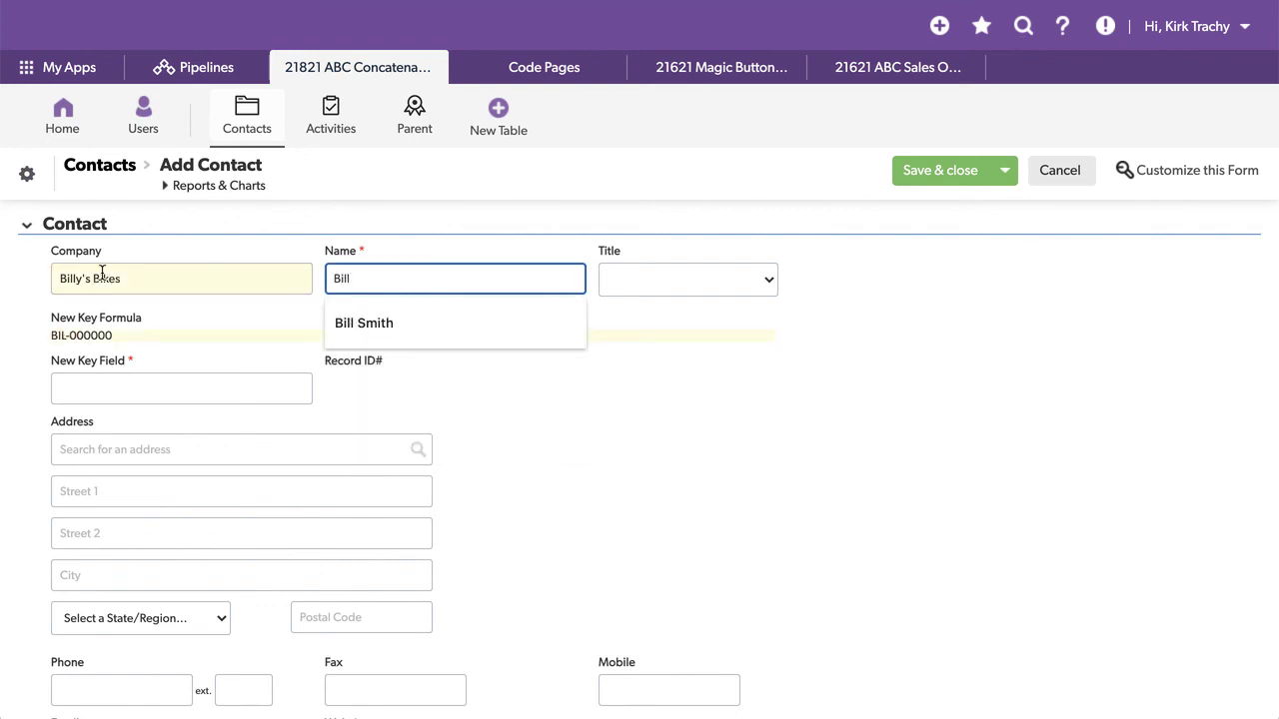
{"action": "left_click", "coordinate": [872, 465]}
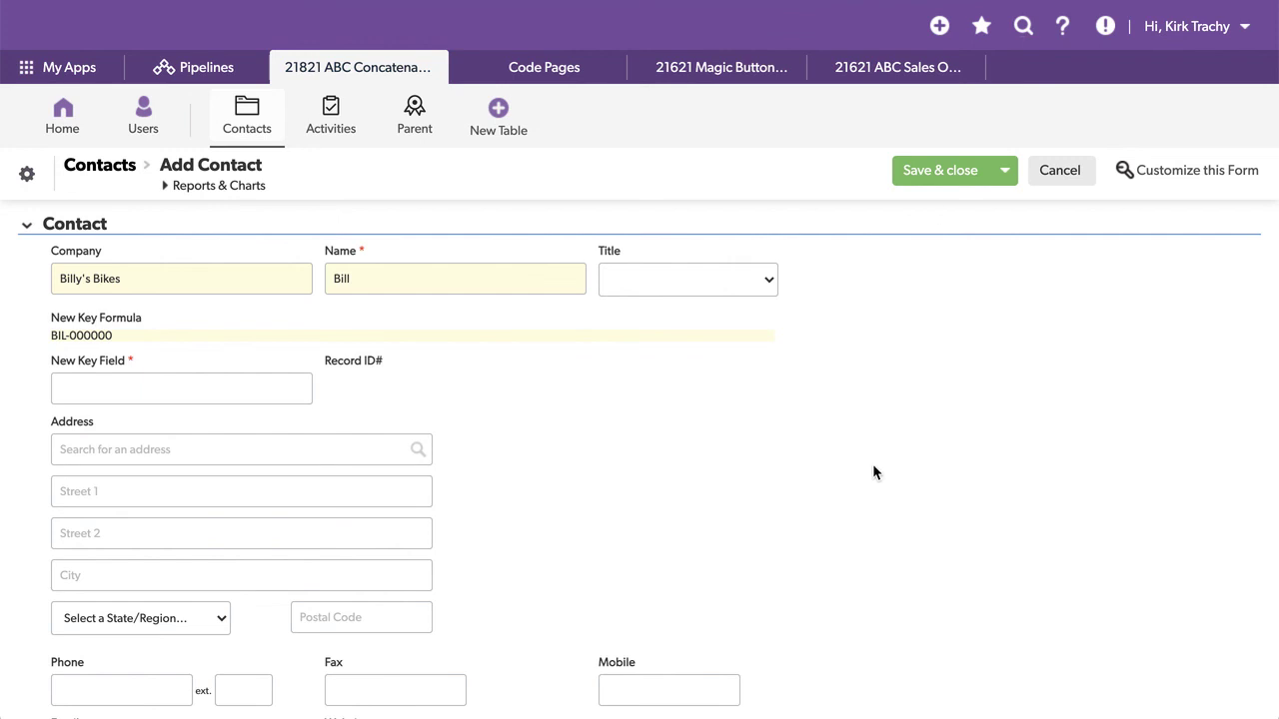
{"action": "left_click", "coordinate": [941, 171]}
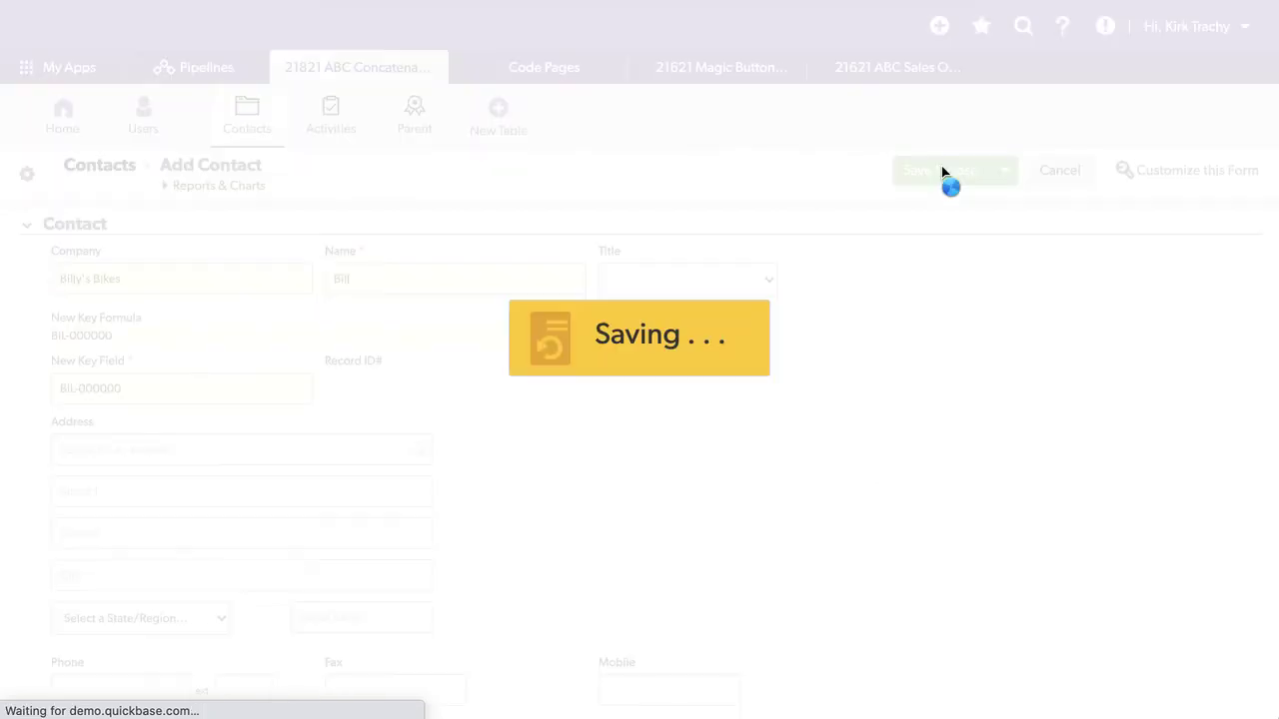